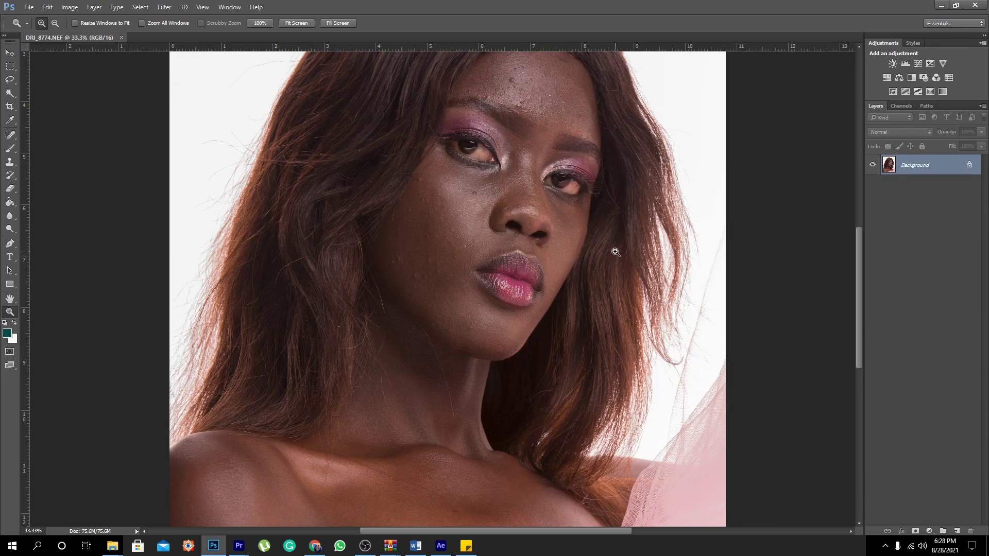
left_click(502, 246, "alt")
left_click(499, 232, "alt")
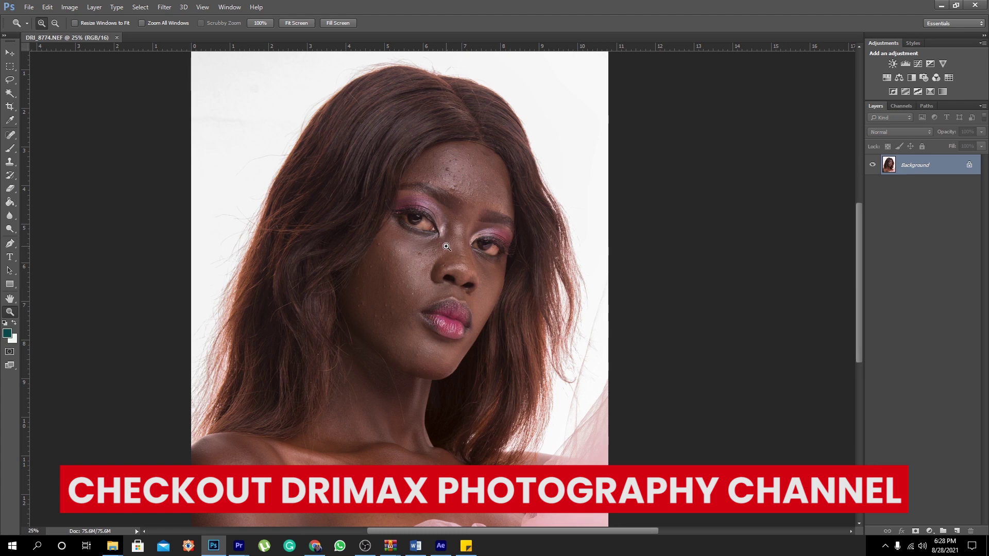
left_click(430, 176)
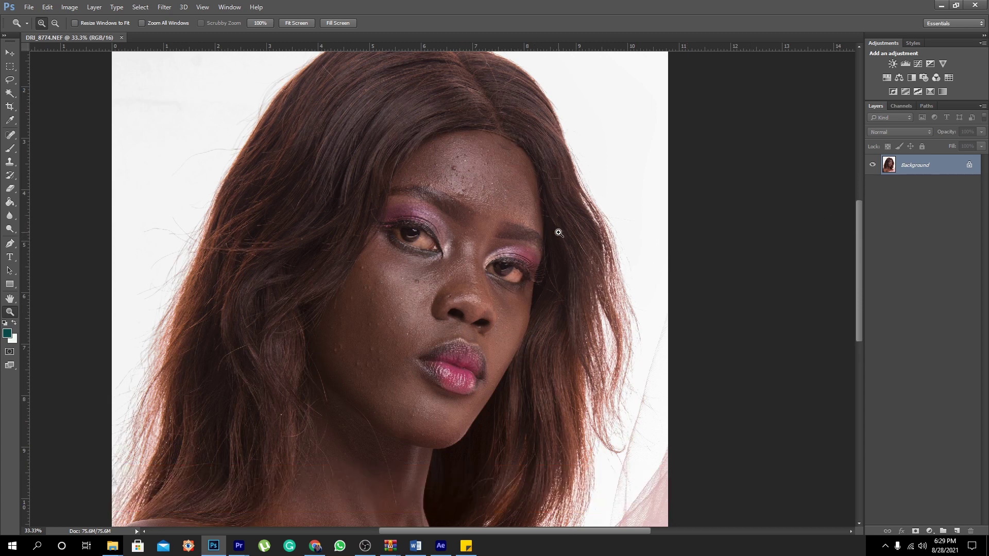
- Close the Adjustments panel, then undock the Layers panel beside the portrait and make it taller
mouse_move(950, 42)
left_mouse_down()
mouse_move(780, 72)
mouse_move(950, 34)
left_mouse_up()
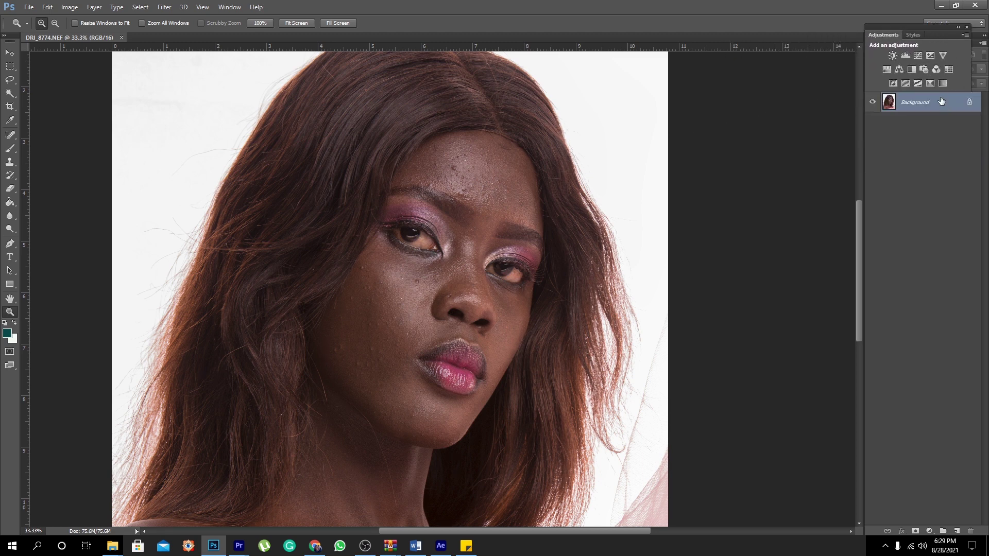
left_click(967, 27)
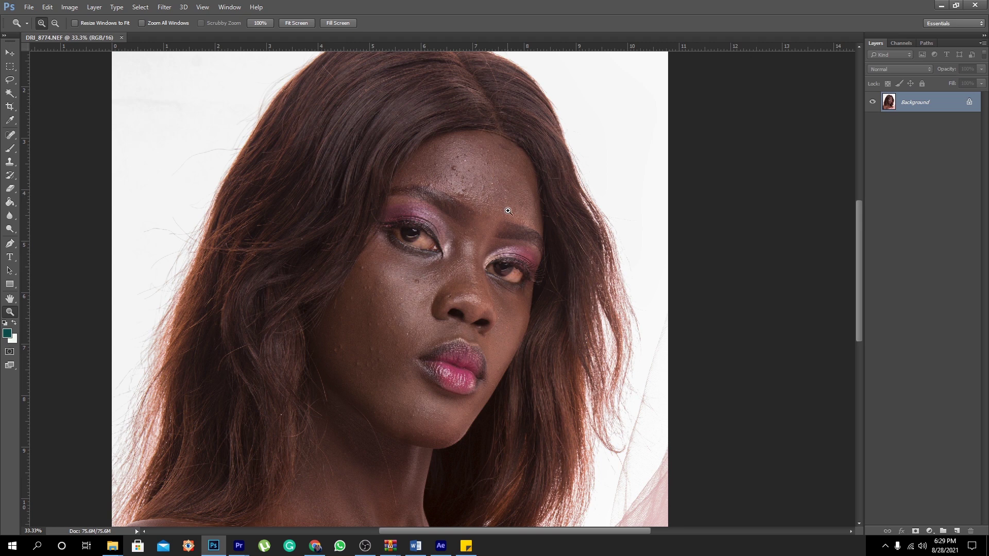
left_click_drag(953, 45, 920, 84)
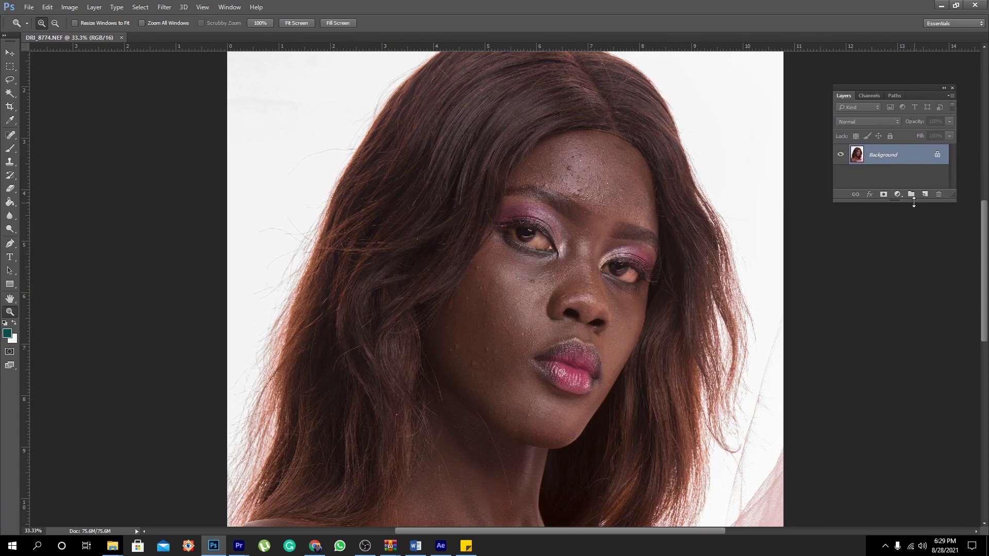
left_click_drag(914, 202, 917, 262)
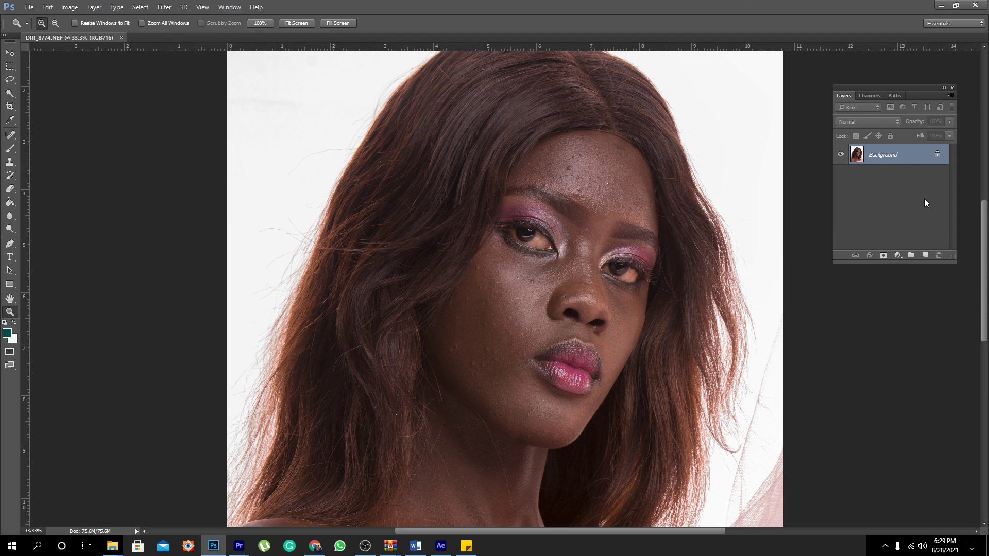
- Hide the Layers panel and show it again
left_click(229, 8)
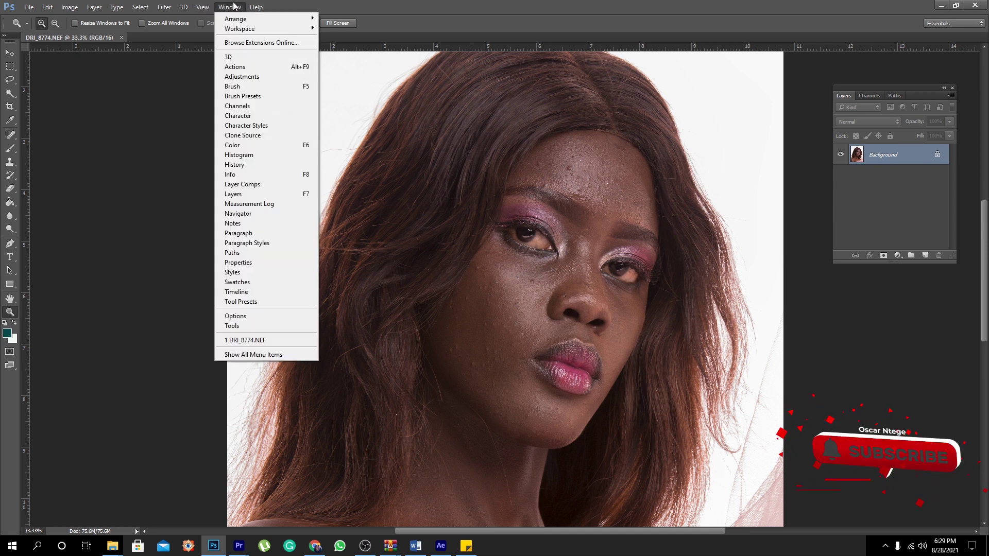
left_click(230, 196)
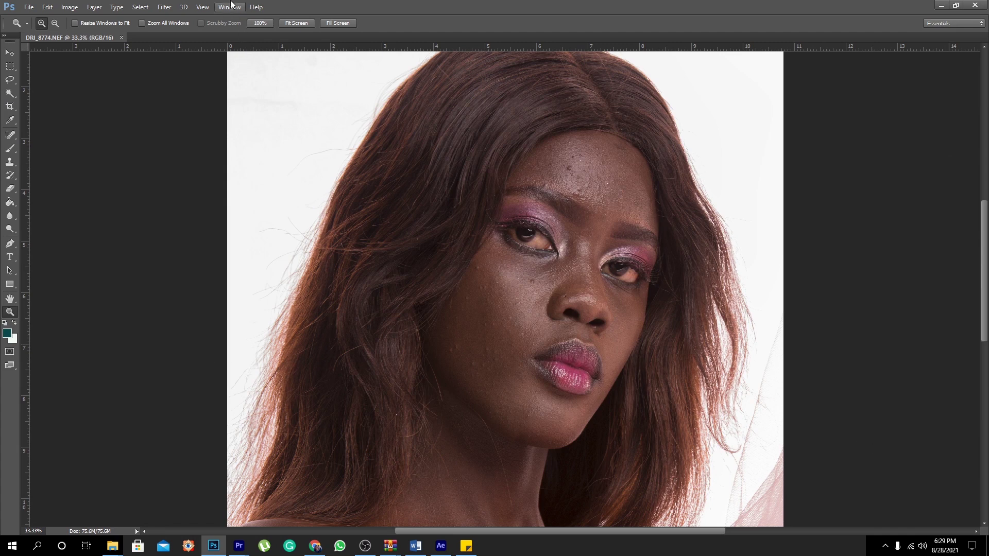
left_click(231, 6)
left_click(235, 196)
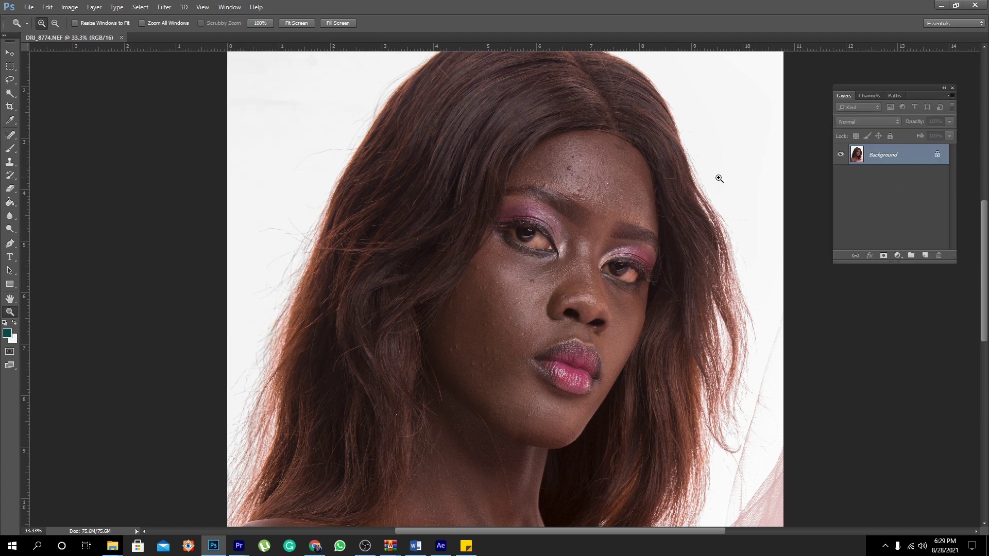
- Duplicate the Background layer twice and rename the lower copy "tones"
left_click_drag(910, 166, 926, 255)
double_click(897, 175)
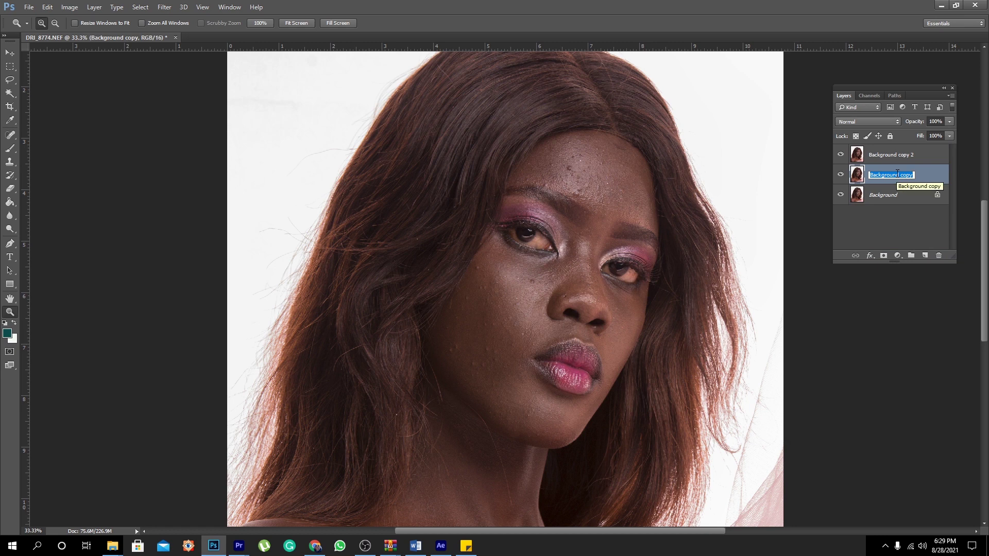
type("tones")
- Rename the upper background copy "texture" and deselect the layers
left_click(886, 156)
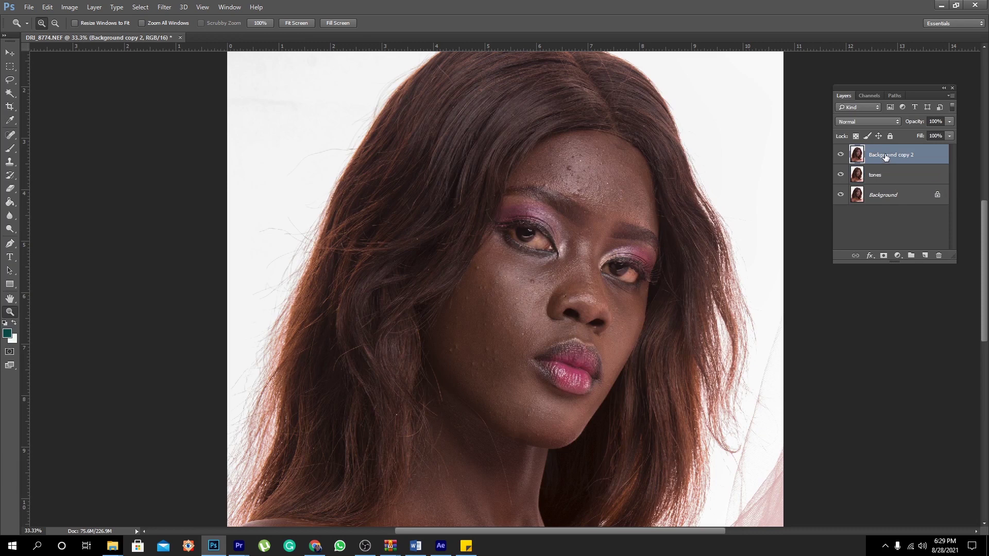
double_click(885, 156)
type("texture")
key("Return")
left_click(902, 223)
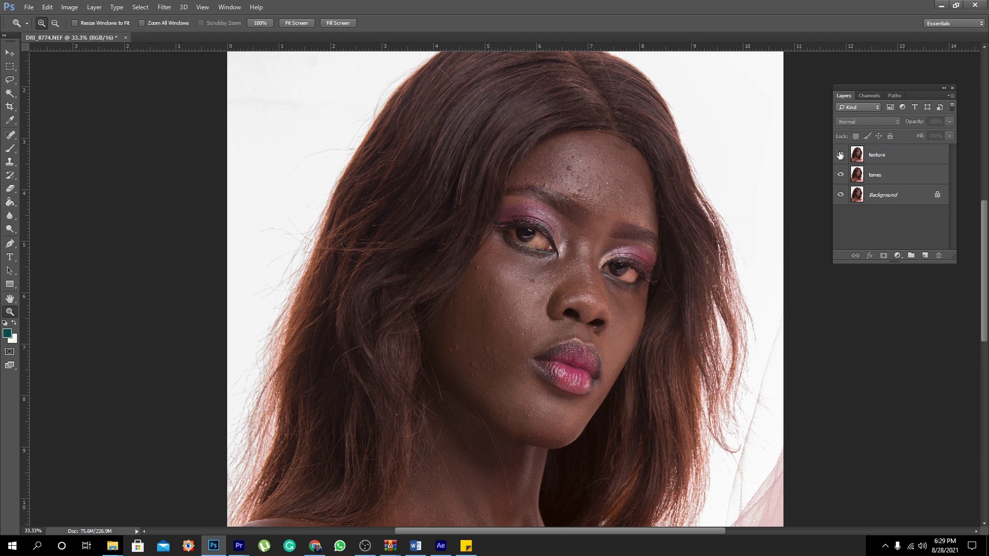
- Hide the texture layer and make the tones layer active
left_click(841, 155)
left_click(890, 178)
left_click(841, 154)
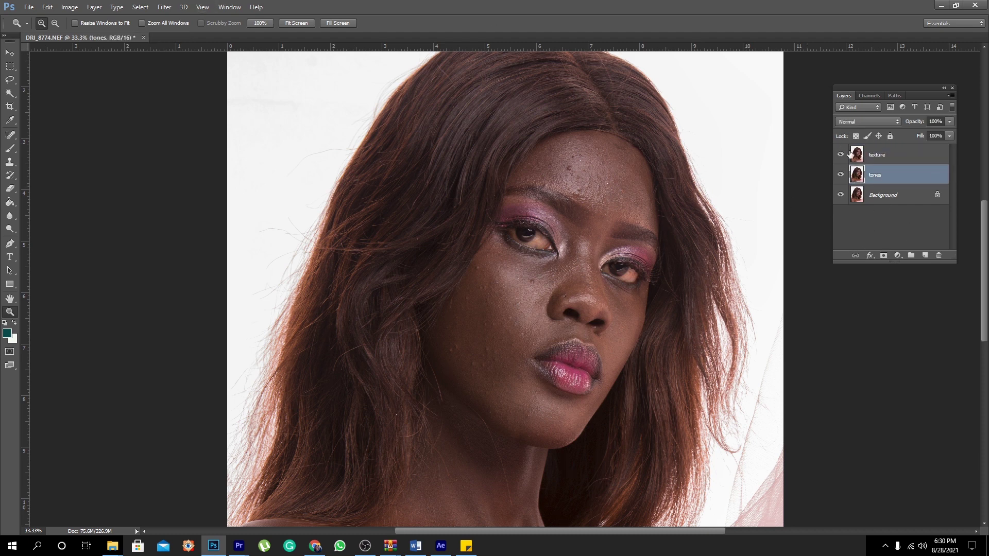
left_click(840, 154)
- Start a Gaussian Blur on the tones layer with its radius lowered to 0.1 pixels, keeping the dialog clear of the face
left_click(165, 10)
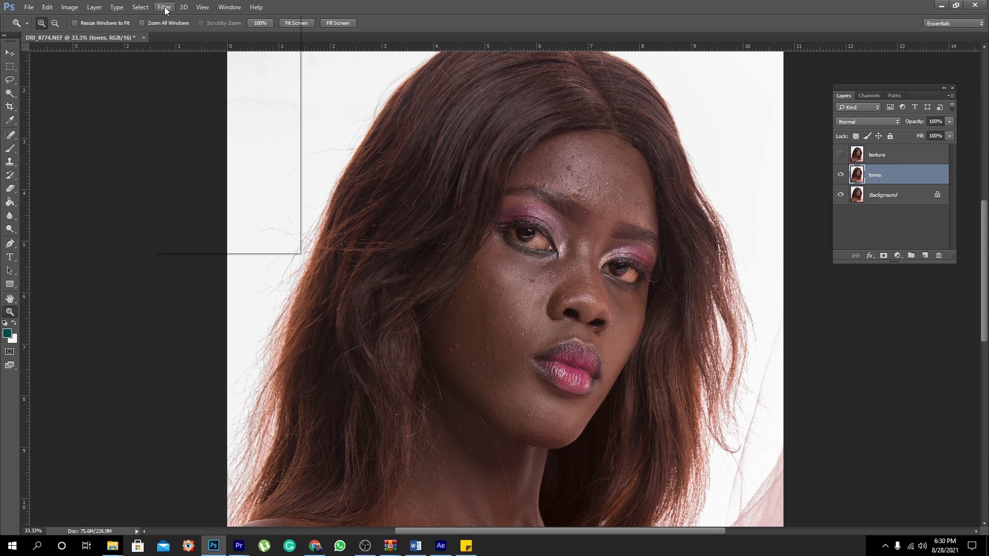
mouse_move(178, 124)
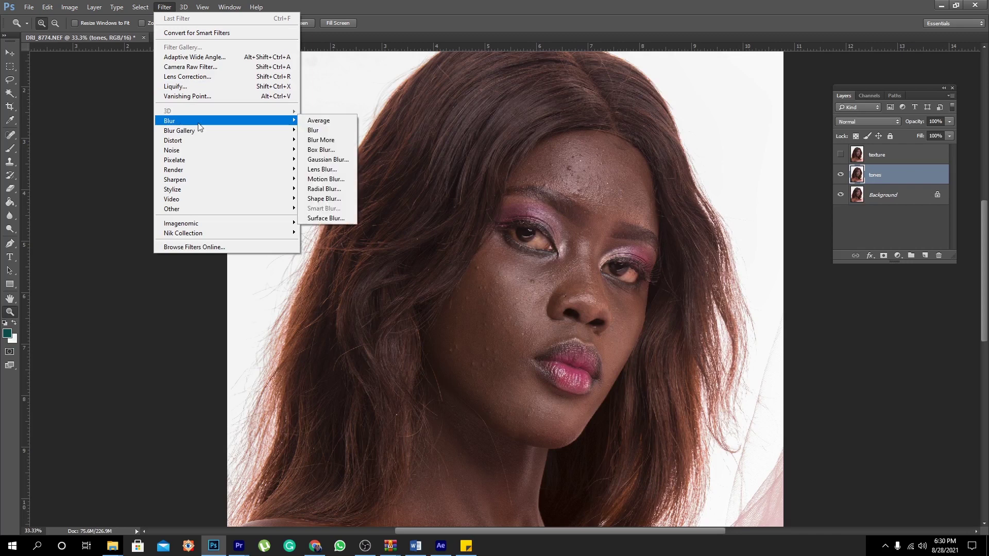
left_click(328, 160)
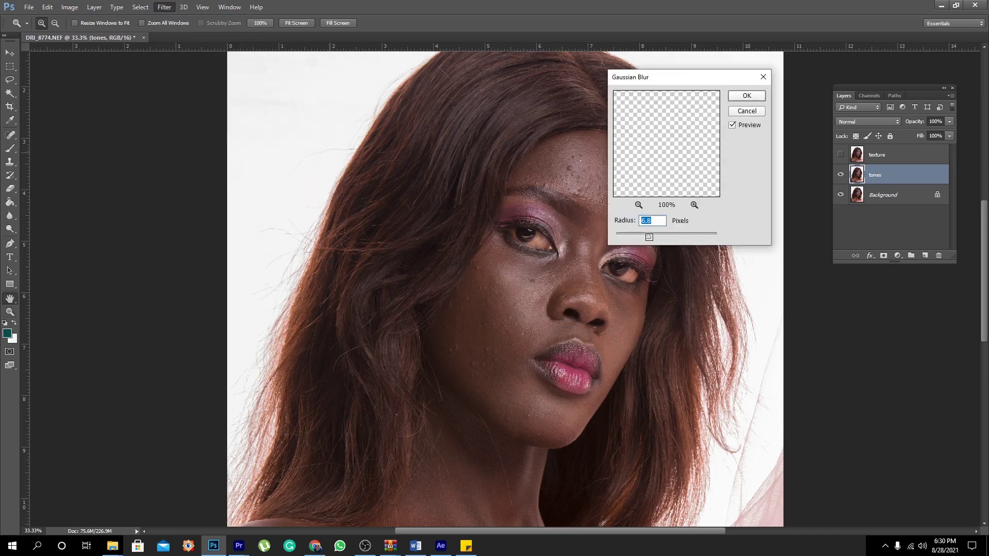
left_click_drag(649, 237, 613, 236)
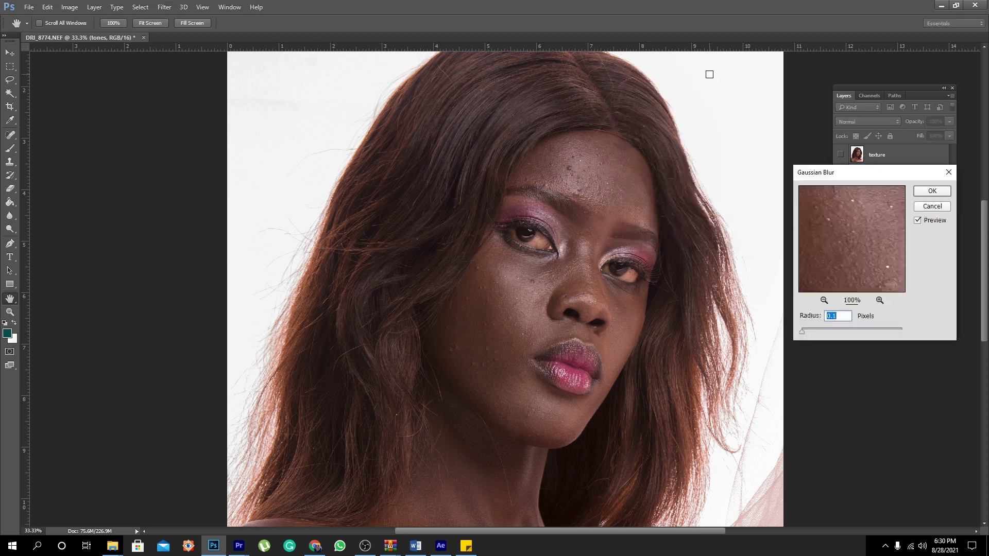
left_click(709, 75)
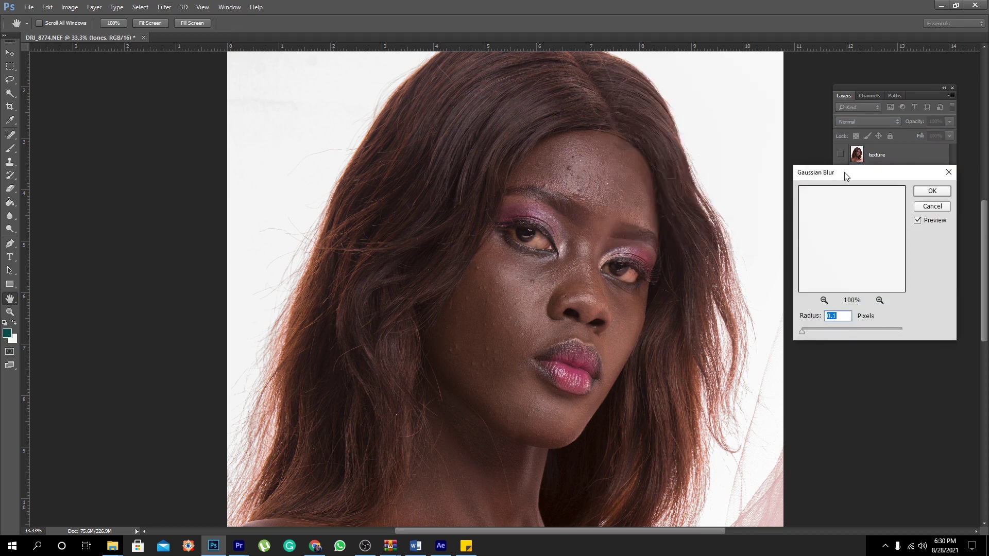
left_click_drag(844, 172, 790, 179)
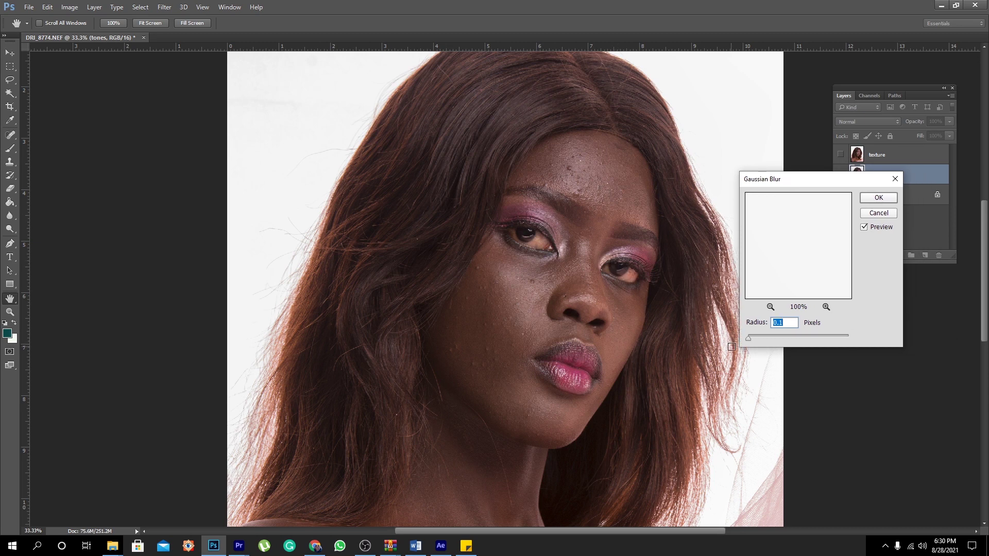
- Preview skin areas on the forehead, nose, cheek and chin, and apply the Gaussian Blur with a 7.4-pixel radius
left_click(601, 203)
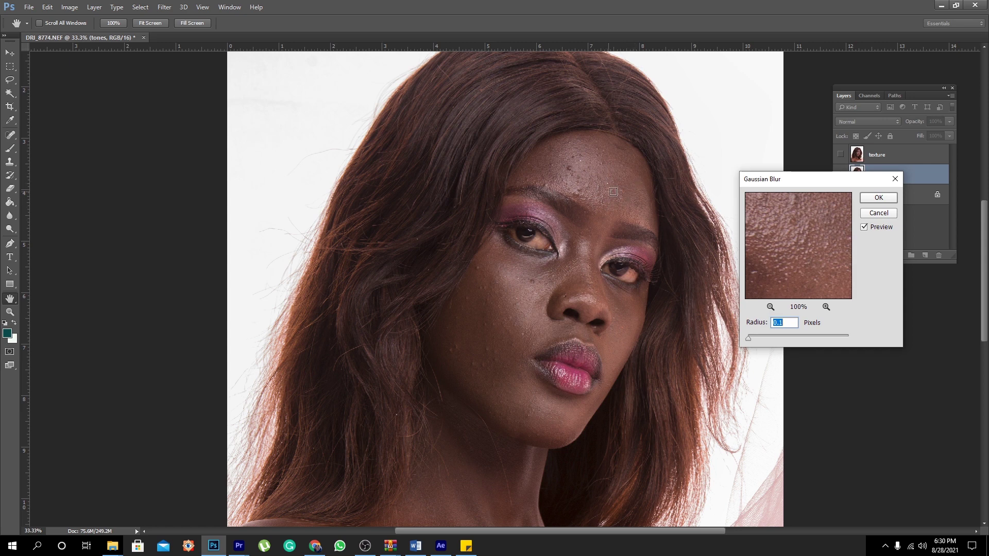
left_click(568, 273)
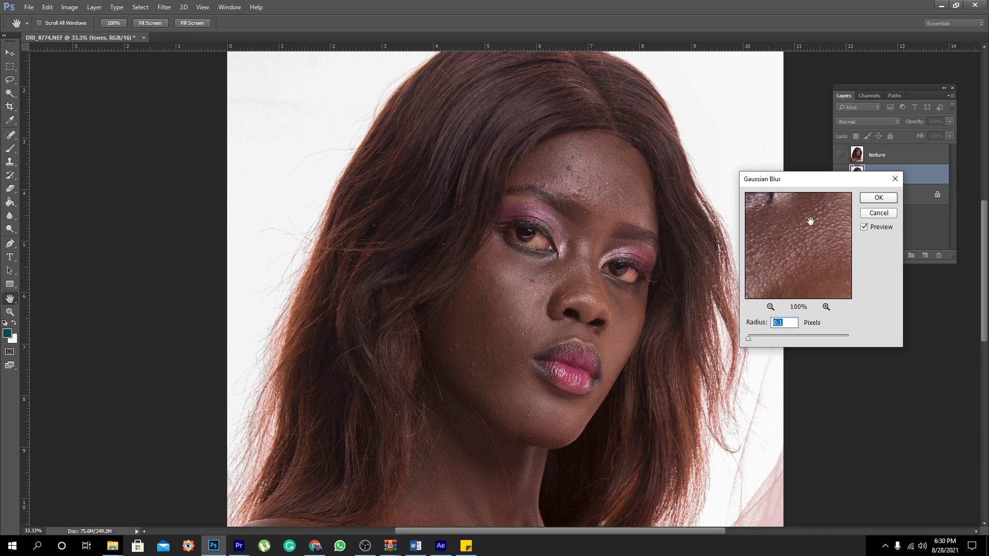
left_click(539, 402)
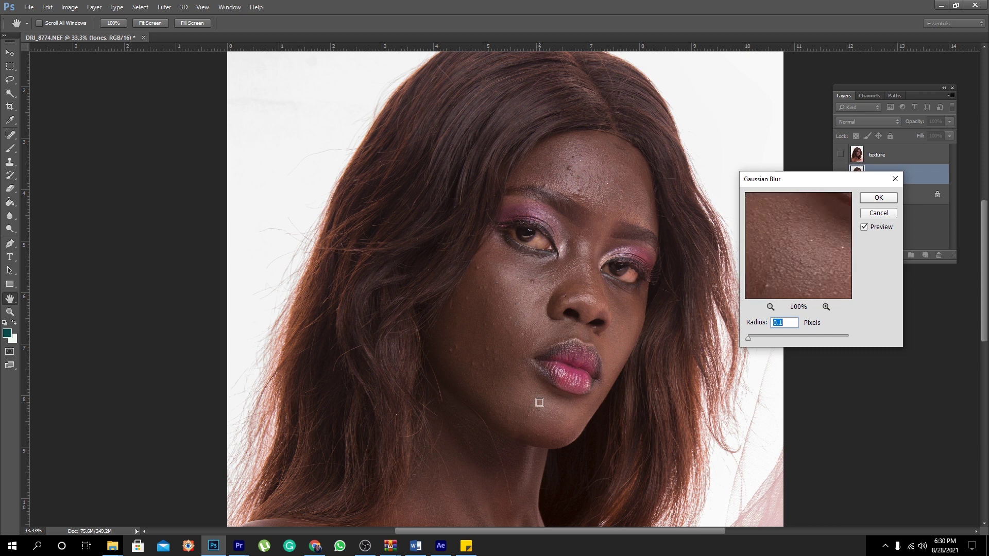
left_click(536, 299)
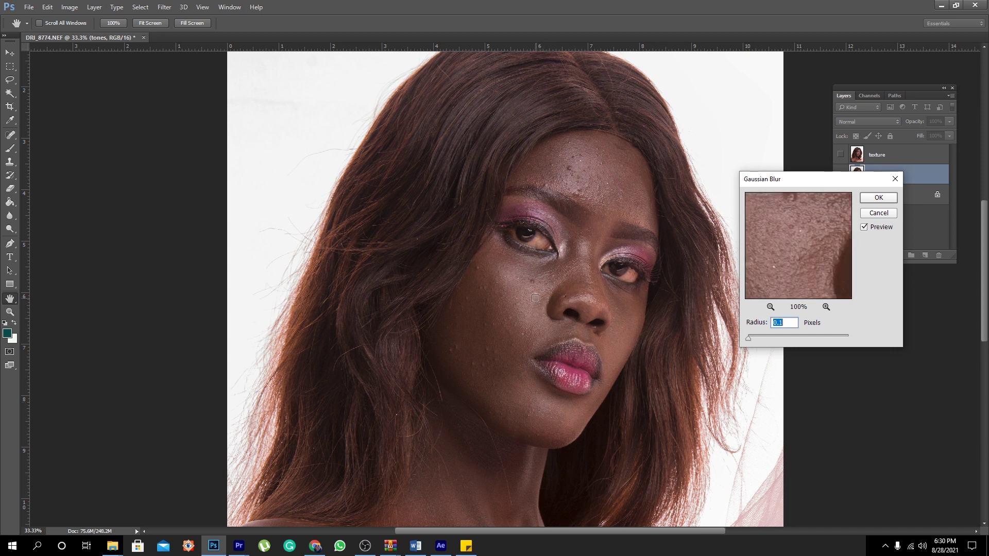
left_click(566, 269)
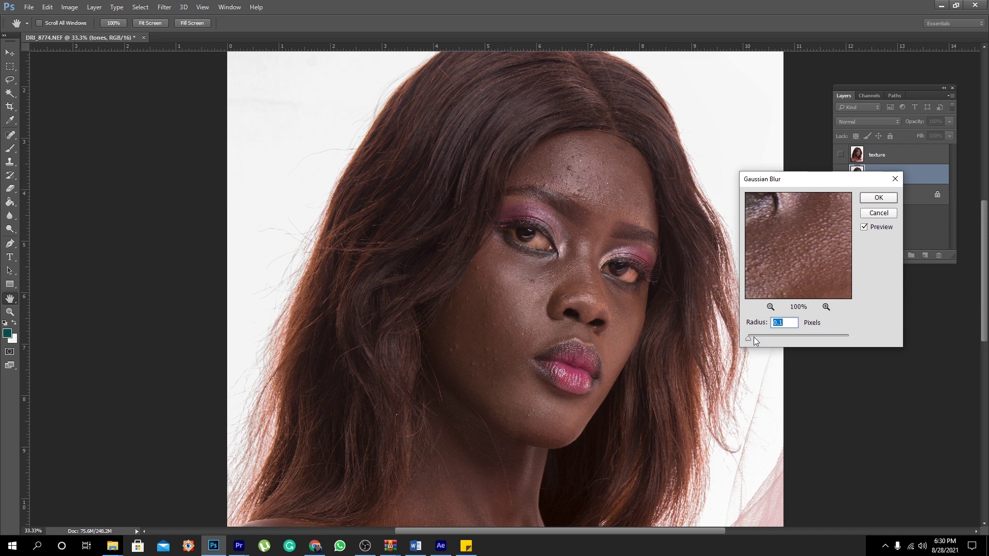
left_click_drag(757, 337, 781, 338)
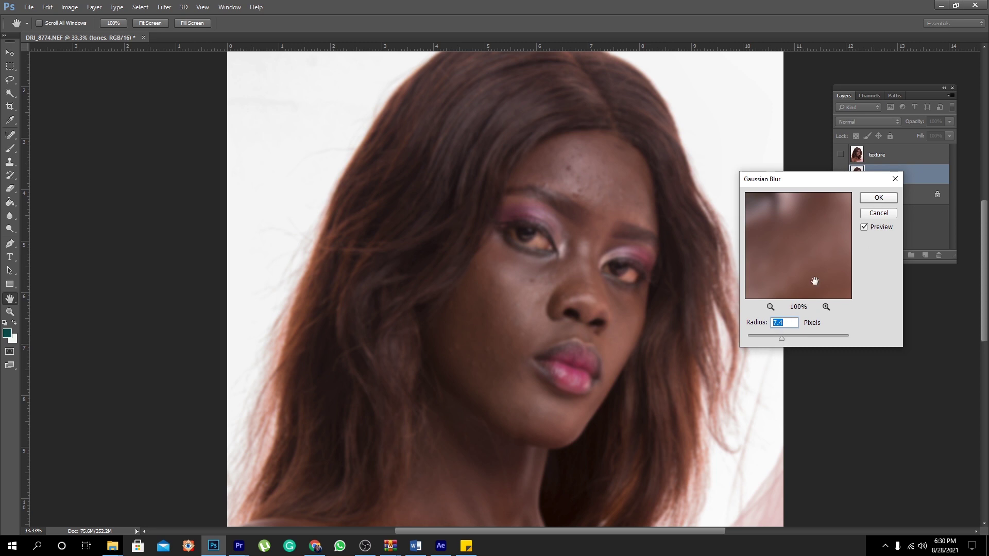
left_click(878, 199)
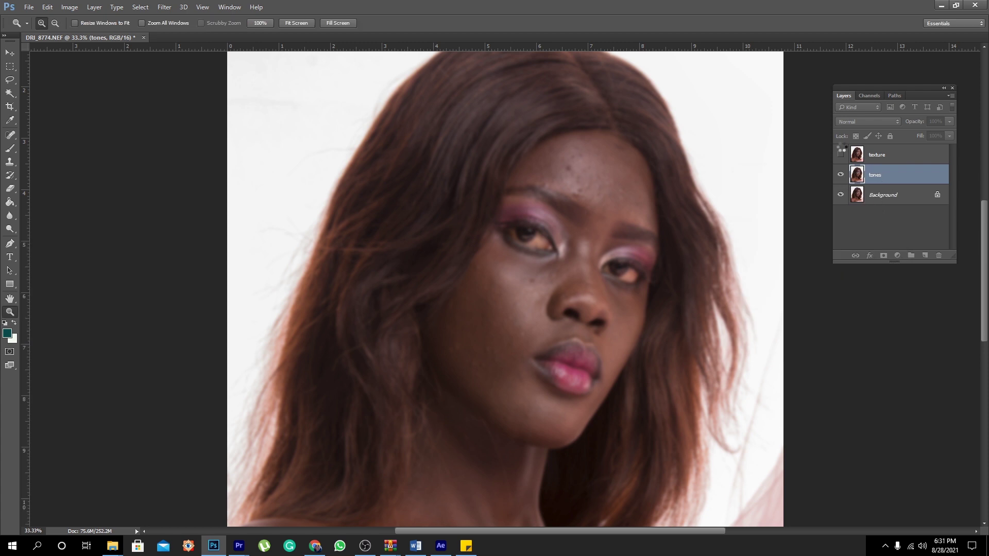
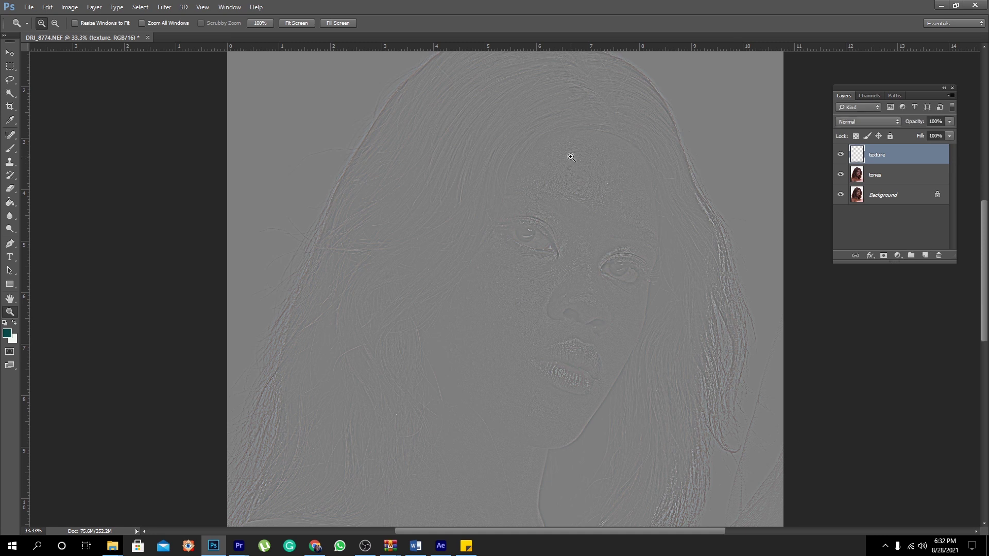
- Set the texture layer's blend mode to Linear Light and group it with the tones layer
left_click(896, 123)
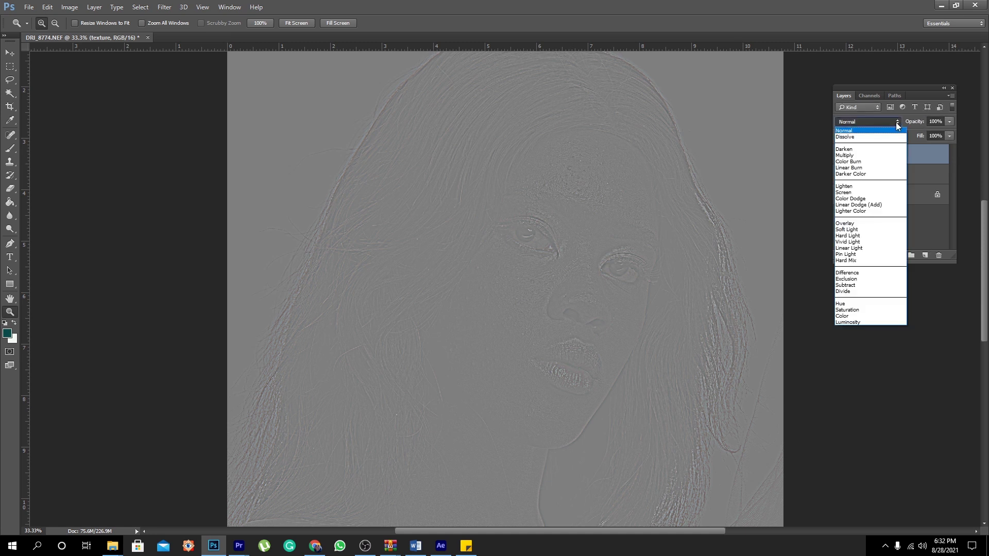
left_click(847, 248)
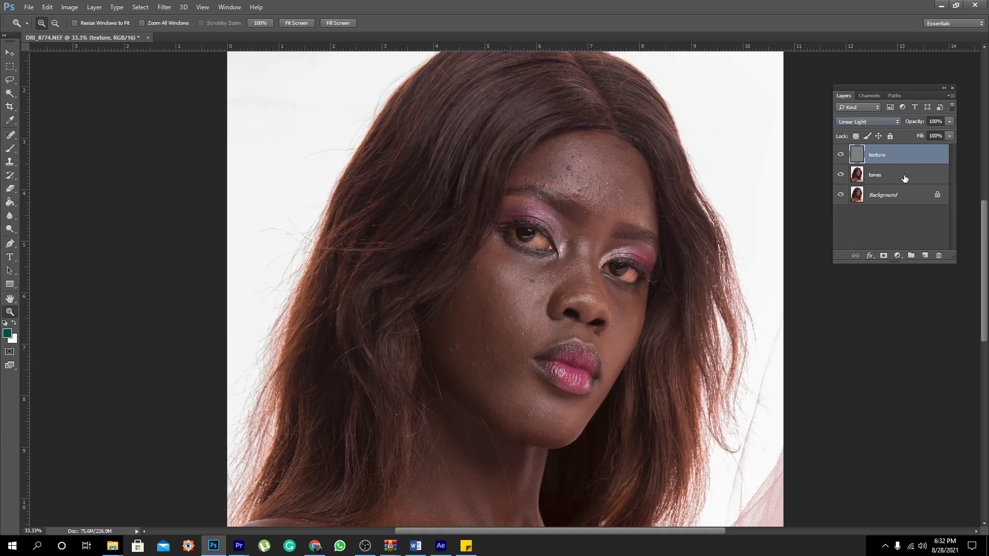
left_click(905, 178, "shift")
left_click_drag(912, 156, 911, 256)
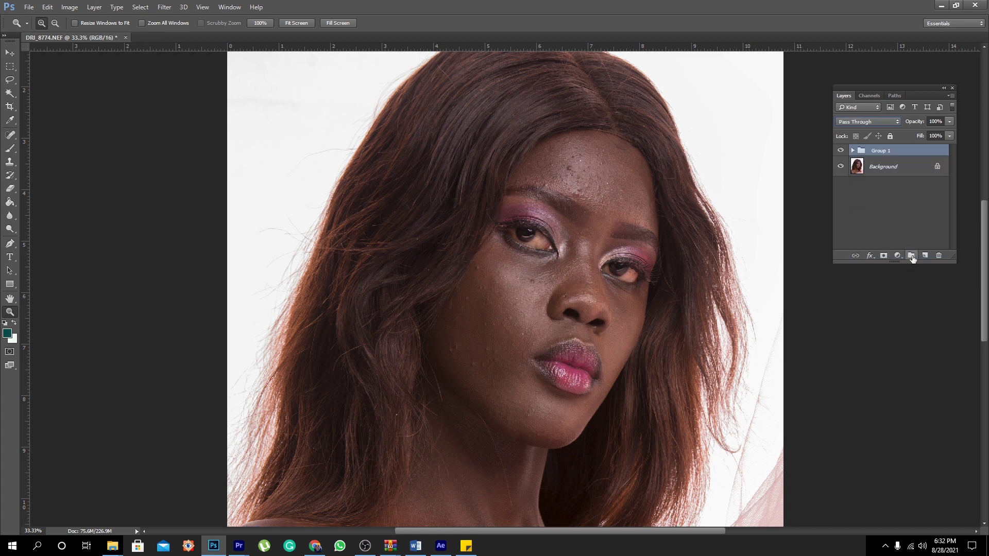
- Rename the new layer group "frequency" and deselect all layers
double_click(880, 152)
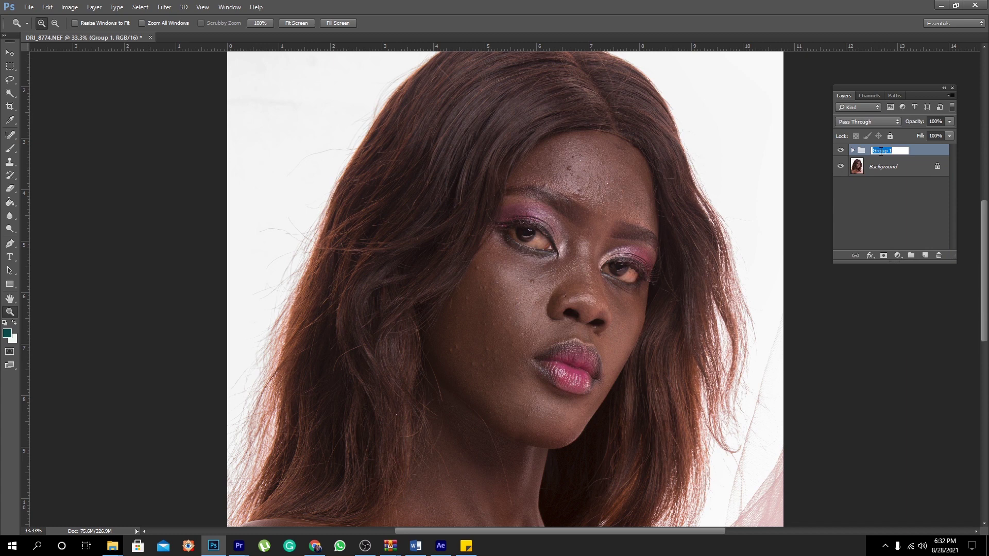
type("freque")
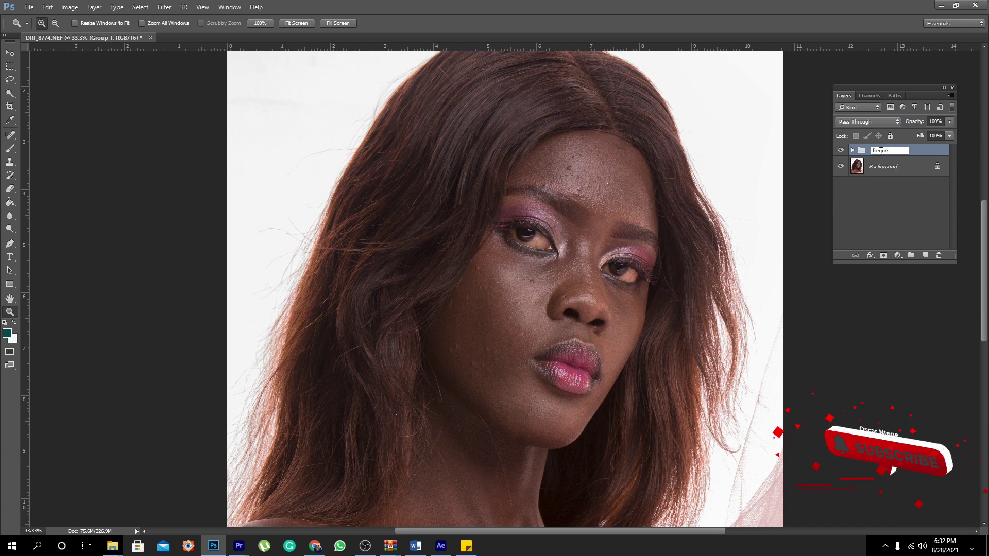
type("nce")
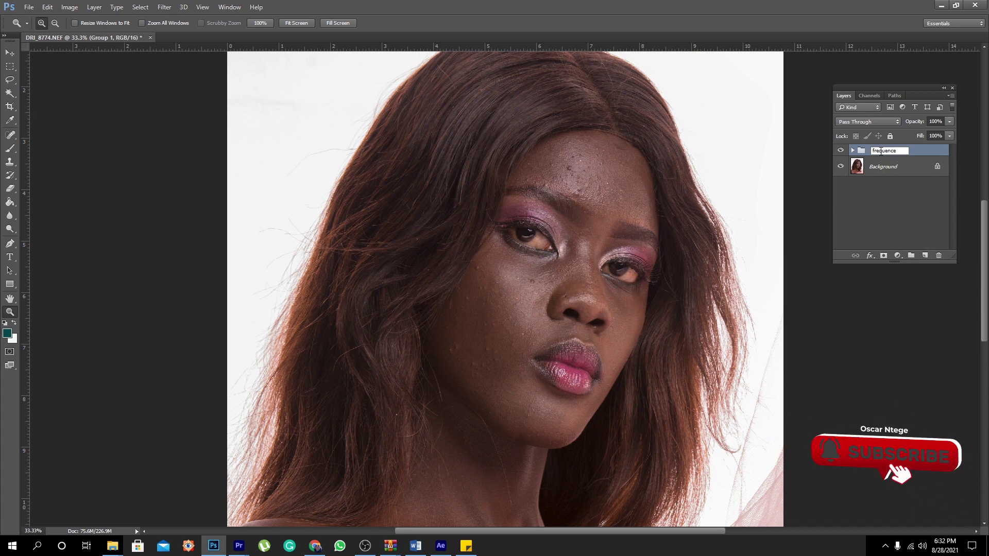
key("BackSpace")
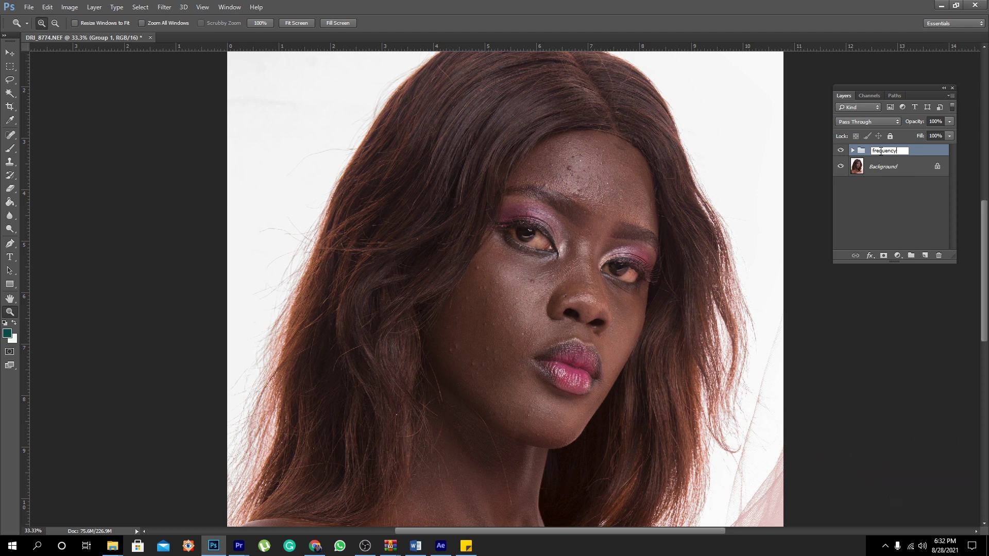
left_click(893, 214)
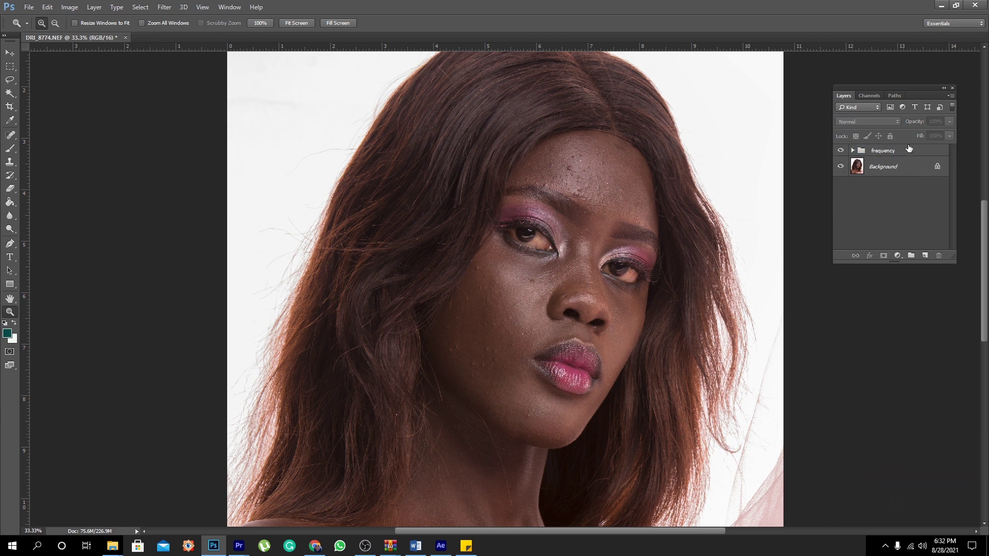
- Expand the frequency group and add a Black & White adjustment layer with Reds at -103, placed above the group
left_click(853, 150)
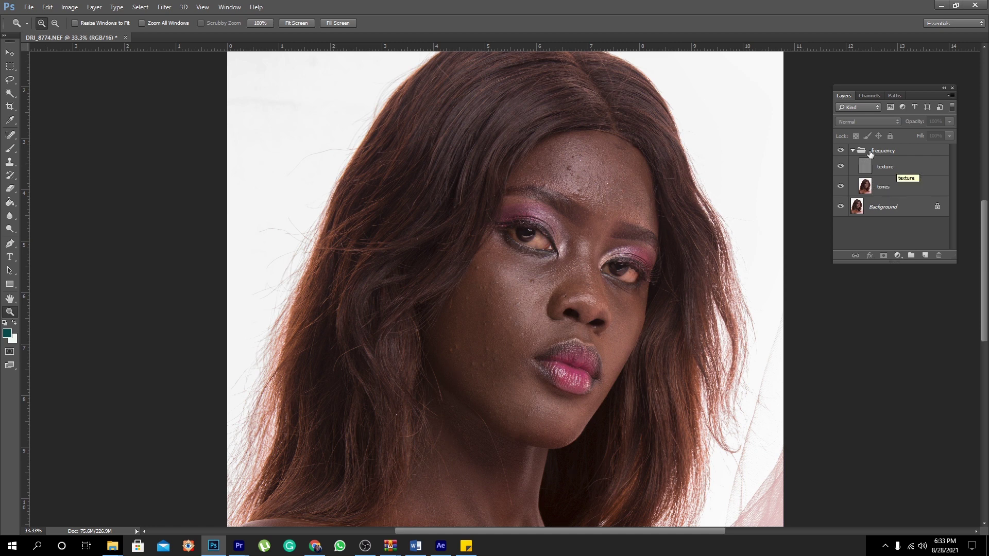
left_click(907, 151)
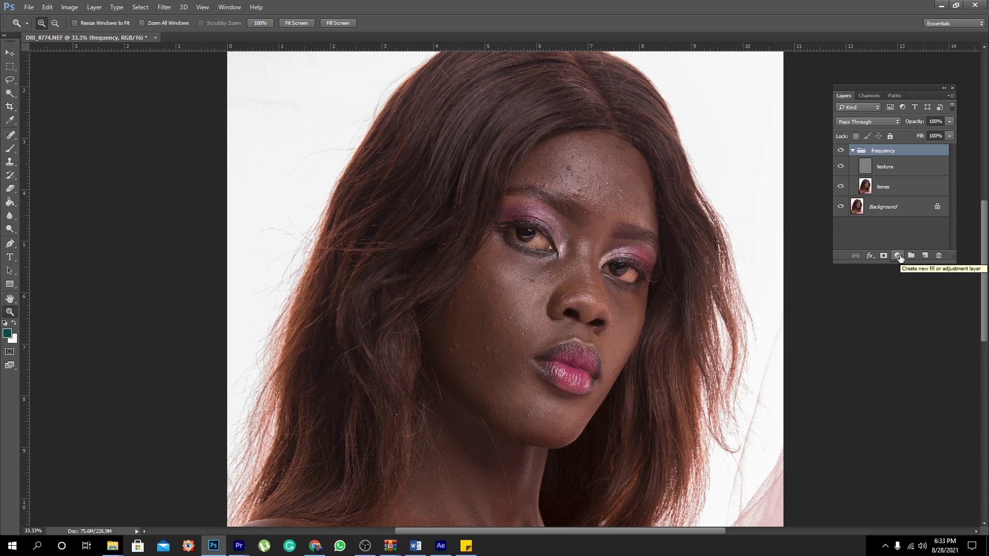
left_click(901, 260)
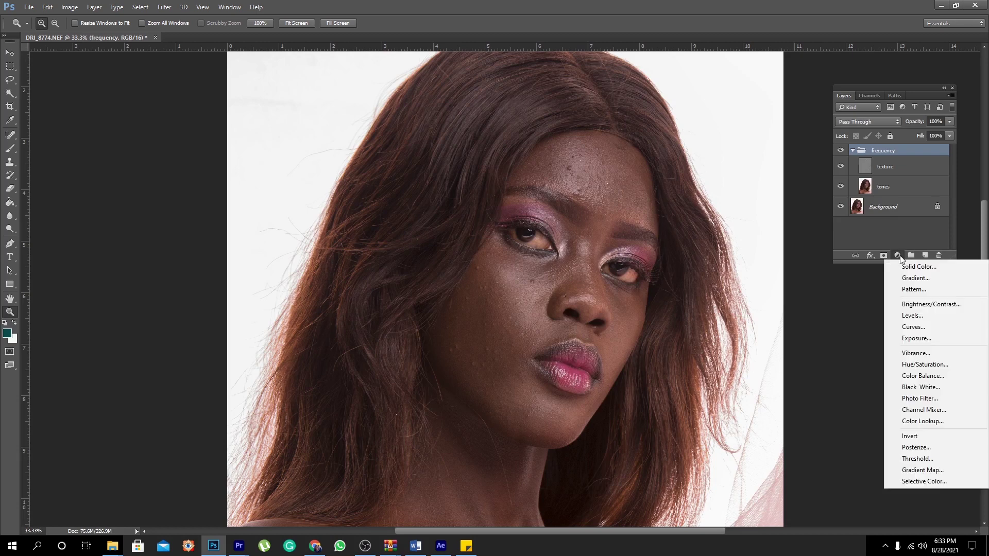
left_click(926, 387)
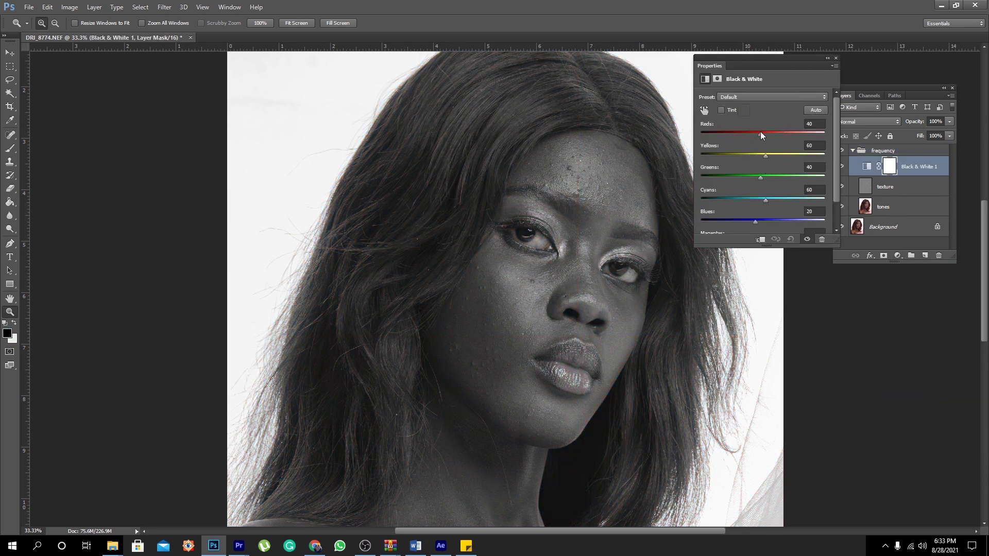
left_click_drag(761, 134, 725, 134)
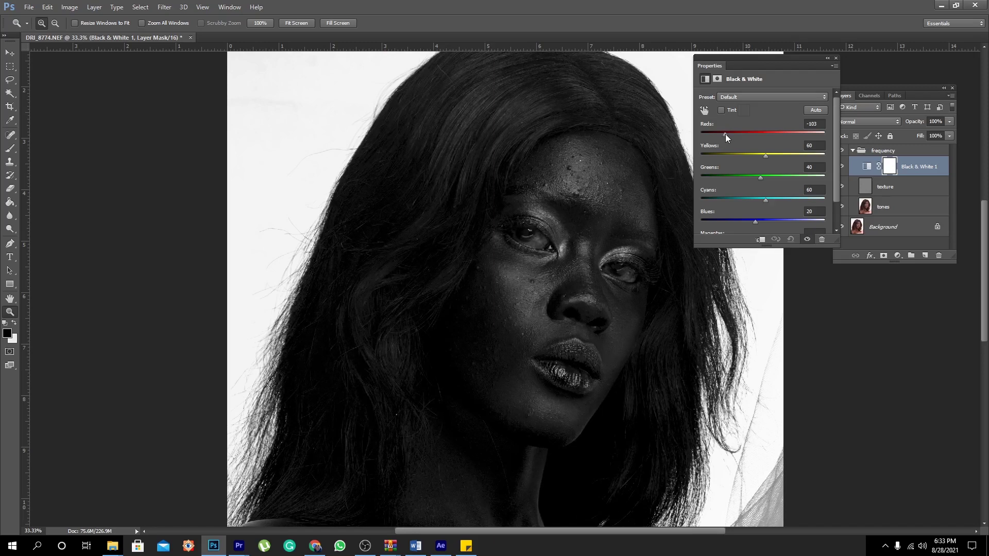
left_click(835, 58)
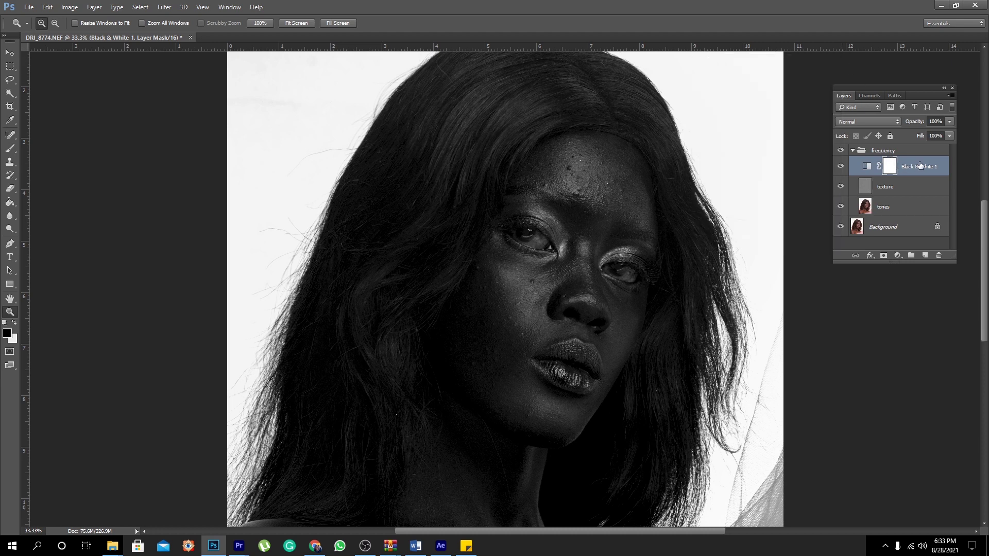
mouse_move(920, 163)
left_mouse_down()
mouse_move(912, 137)
mouse_move(906, 158)
left_mouse_up()
- Make the texture layer active, magnify the forehead to 100%, and set up the Clone Stamp tool with a 21 px brush
left_click(870, 190)
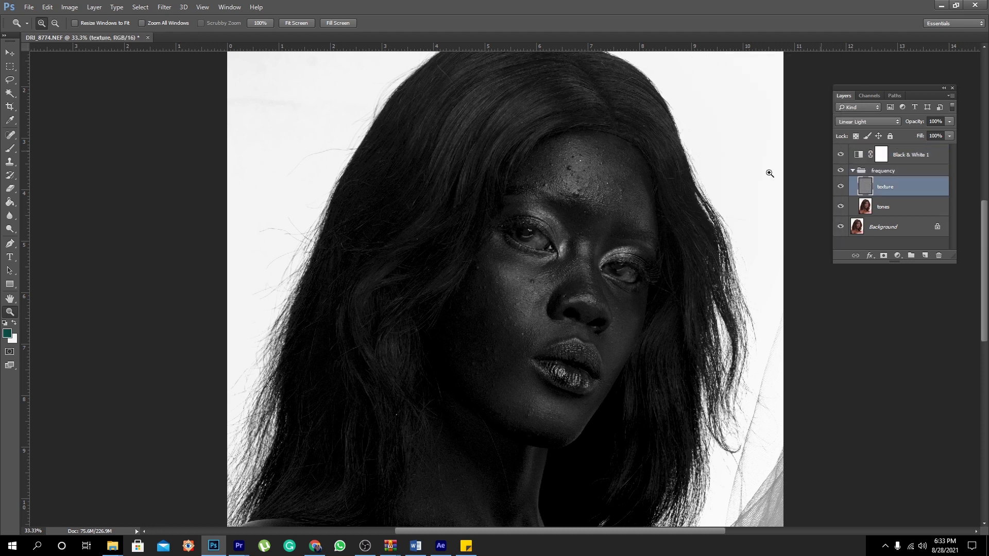
left_click(596, 168)
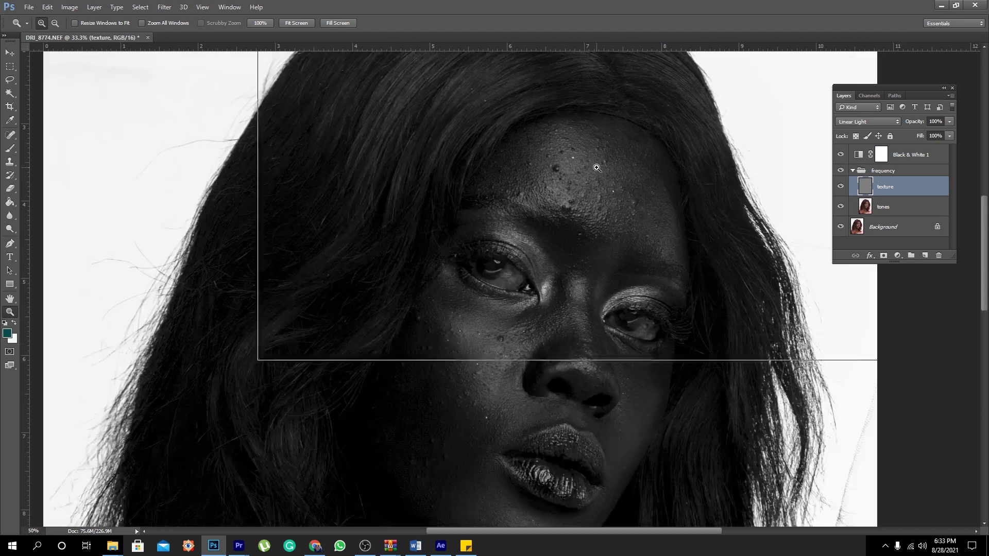
left_click(532, 156)
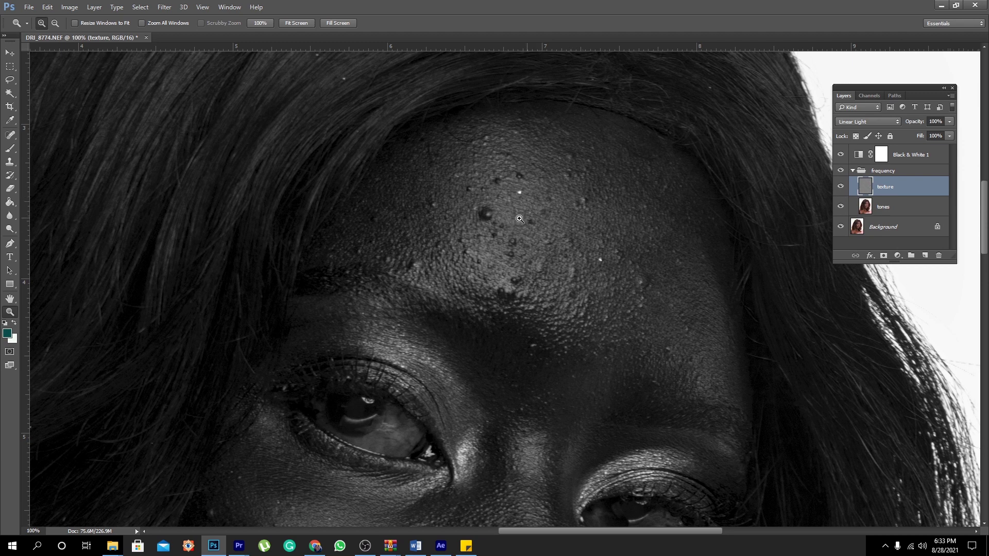
key("j")
left_click(10, 162)
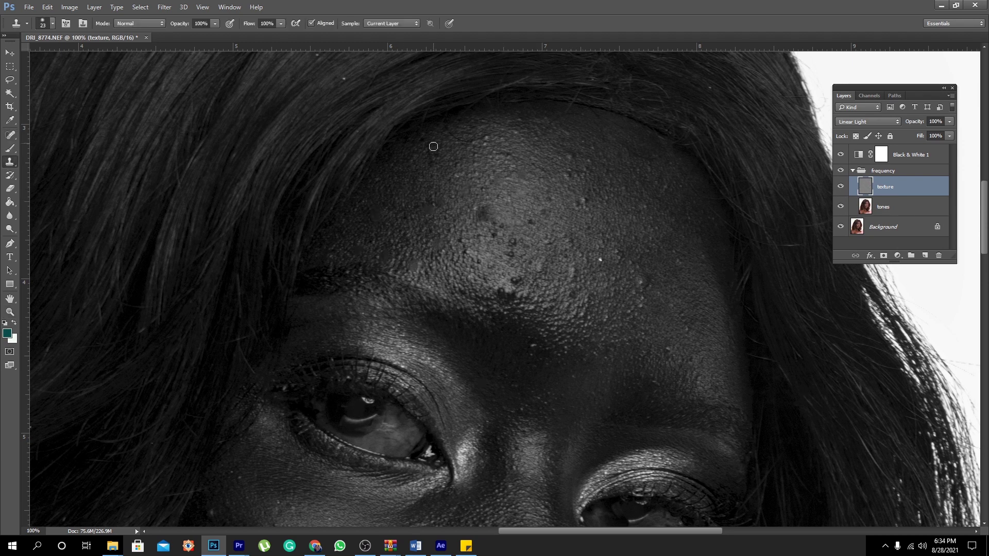
right_click(558, 228)
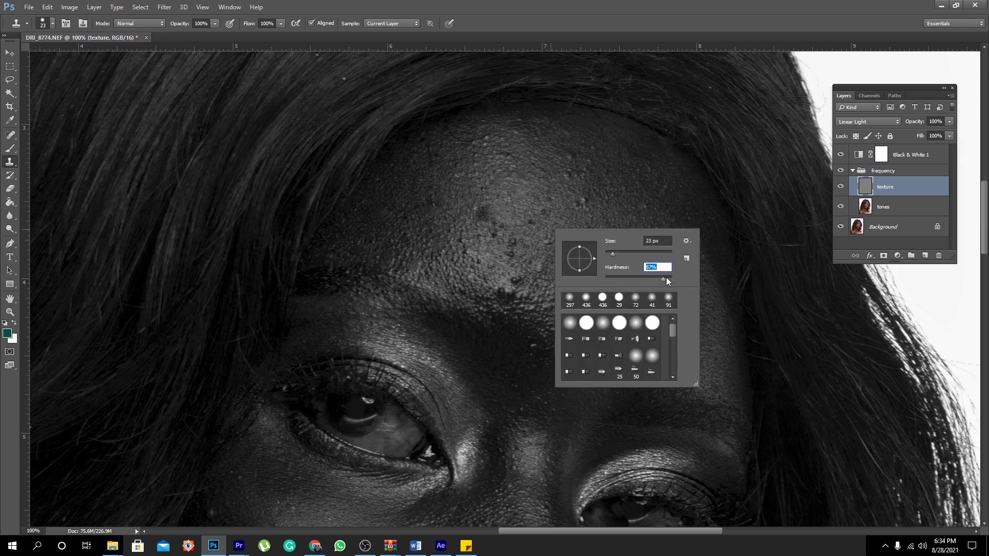
left_click(617, 252)
left_click(612, 251)
key("Return")
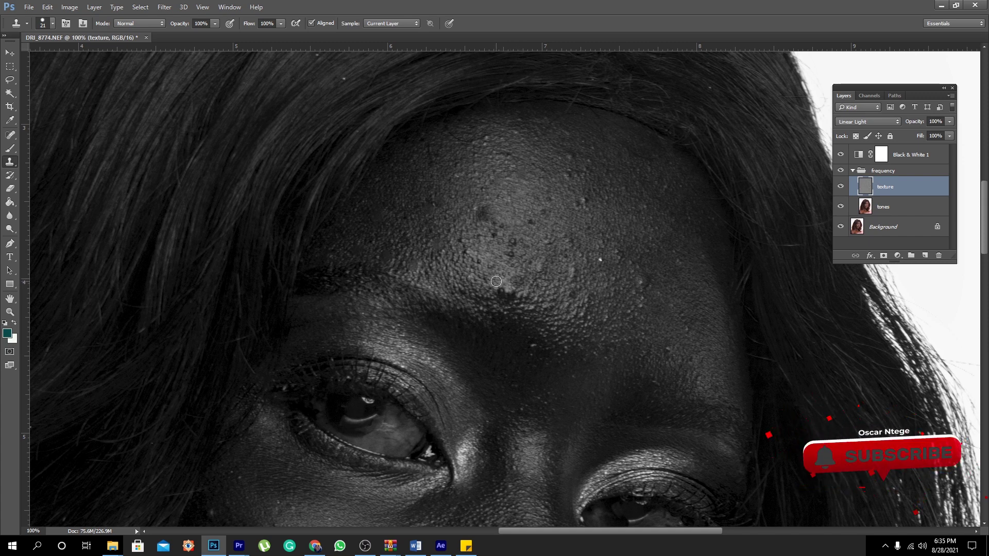
- Clone clean skin texture over the small dark spots in the middle of the forehead, just above the brow
key("alt")
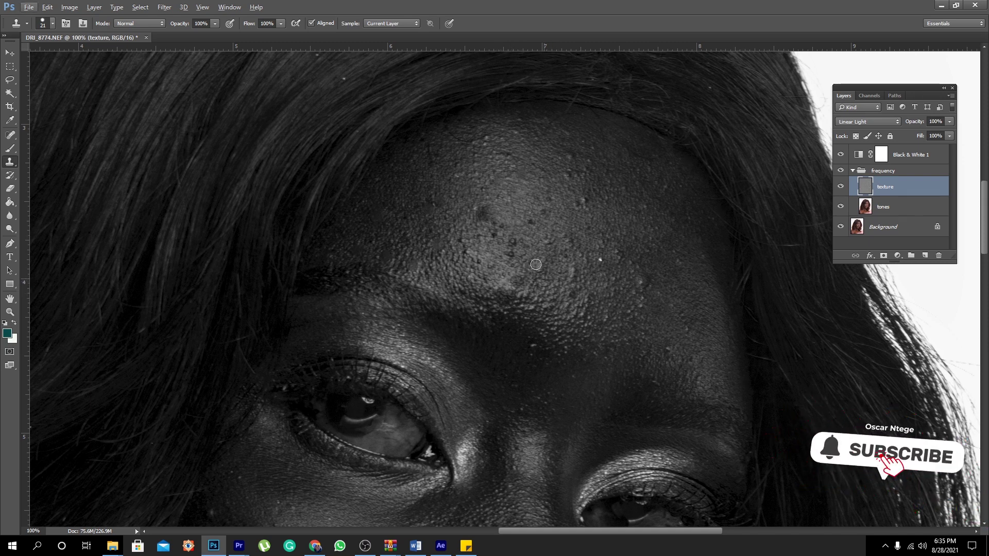
left_click(514, 241)
left_click(514, 253)
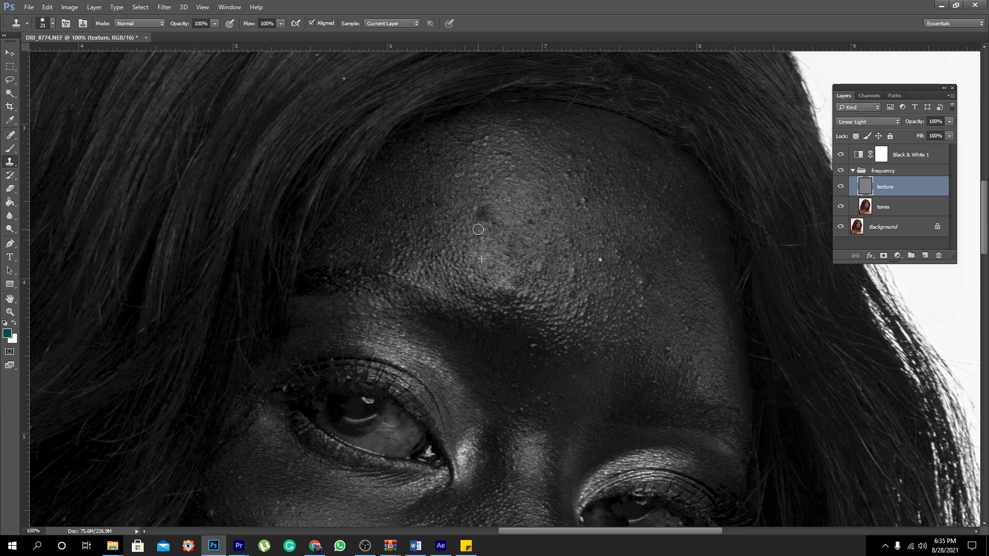
key("alt")
- Clone out the raised bumps on the upper forehead toward the right-hand hairline
left_click_drag(512, 181, 420, 252)
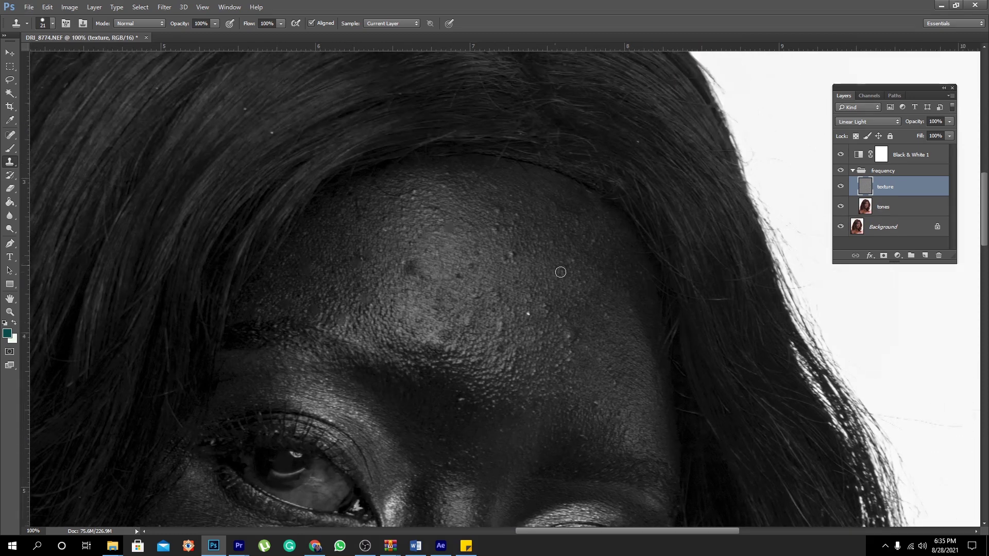
left_click(519, 252, "alt")
left_click(497, 229)
left_click(501, 232, "alt")
left_click(498, 214)
left_click_drag(457, 212, 464, 242)
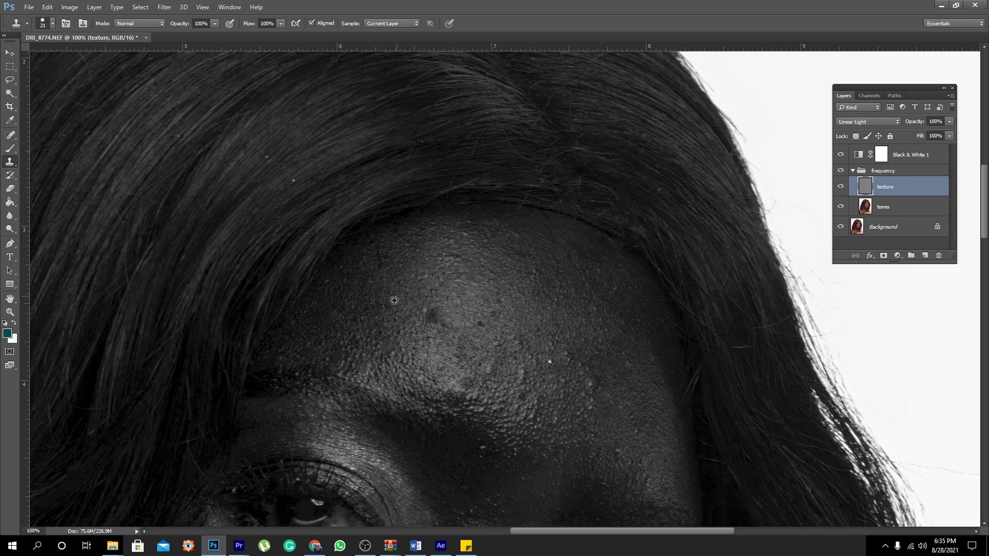
- Clone clean texture over the bright white speck on the forehead and the skin just beside it
left_click_drag(446, 328, 232, 220)
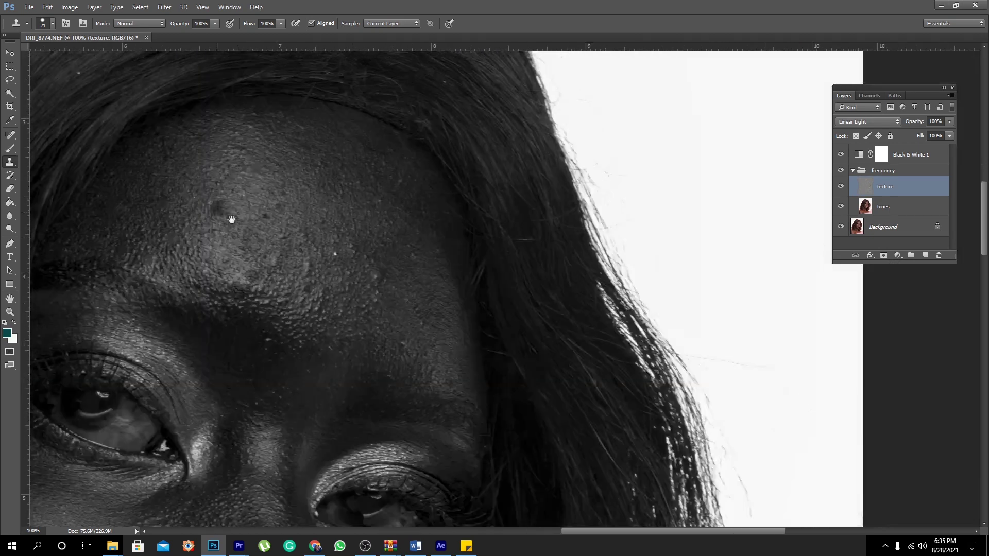
left_click(337, 271, "alt")
left_click(335, 253)
left_click(343, 249, "alt")
left_click_drag(355, 246, 356, 251)
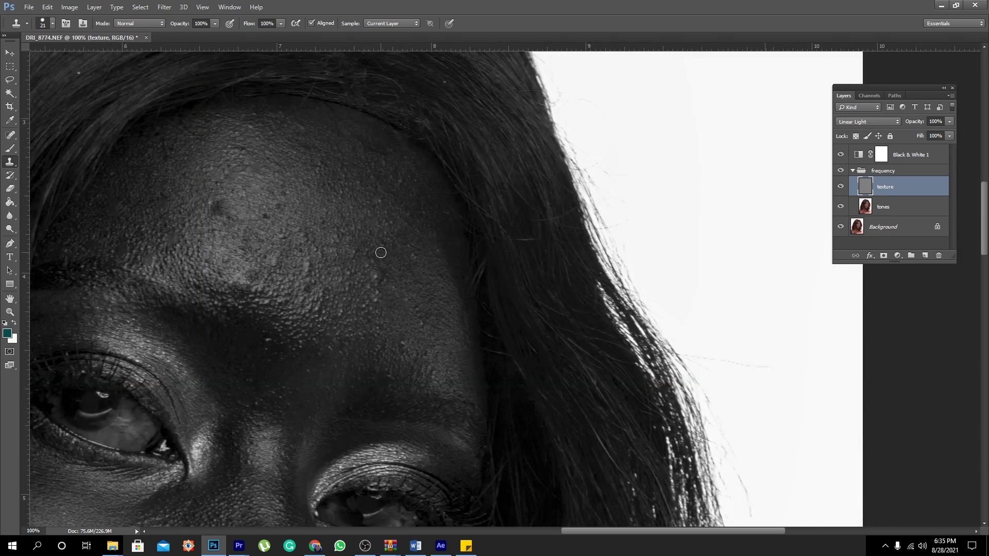
- Clone away the cluster of bumps on the forehead's right side, above the right-hand eyebrow
left_click(382, 280, "alt")
left_click(375, 299)
left_click(381, 289, "alt")
left_click(376, 298)
left_click(379, 289, "alt")
left_click(369, 288)
left_click(375, 286, "alt")
left_click(375, 300)
left_click(370, 290, "alt")
left_click(365, 308)
- Clone out the remaining small blemishes above the left-hand eyebrow, along the right edge of the forehead and at its lower centre
mouse_move(287, 257)
left_mouse_down()
mouse_move(357, 252)
mouse_move(353, 277)
left_mouse_up()
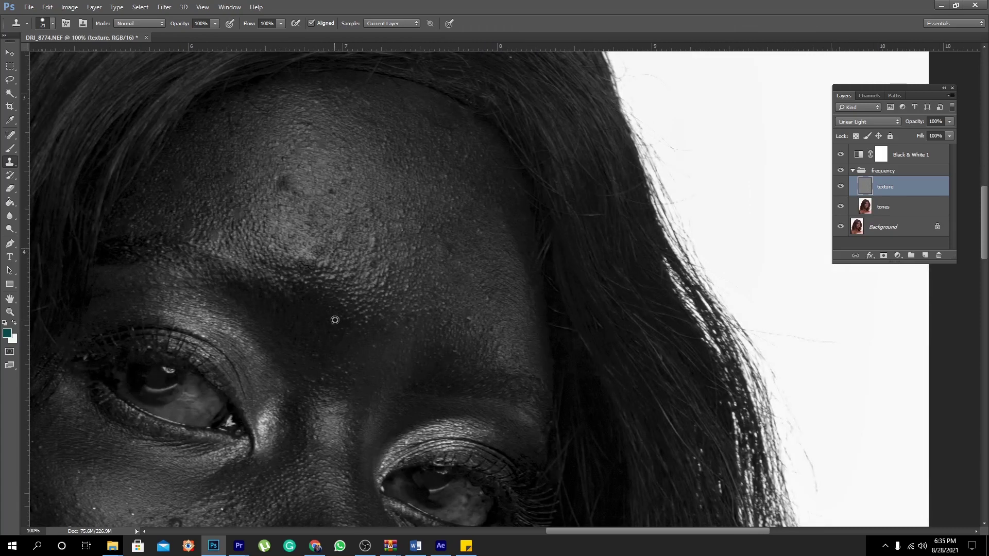
left_click_drag(170, 242, 307, 304)
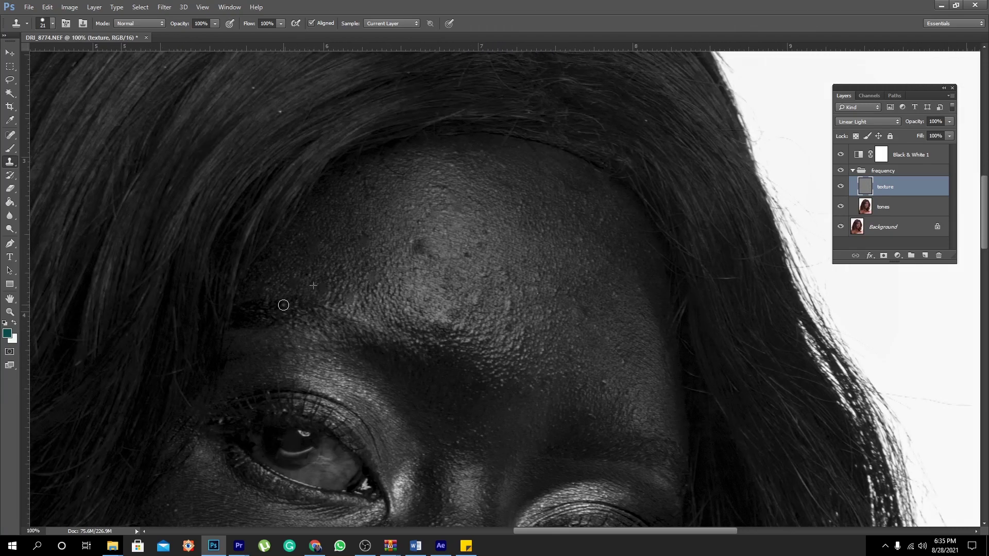
mouse_move(511, 403)
left_mouse_down()
mouse_move(366, 274)
mouse_move(296, 261)
left_mouse_up()
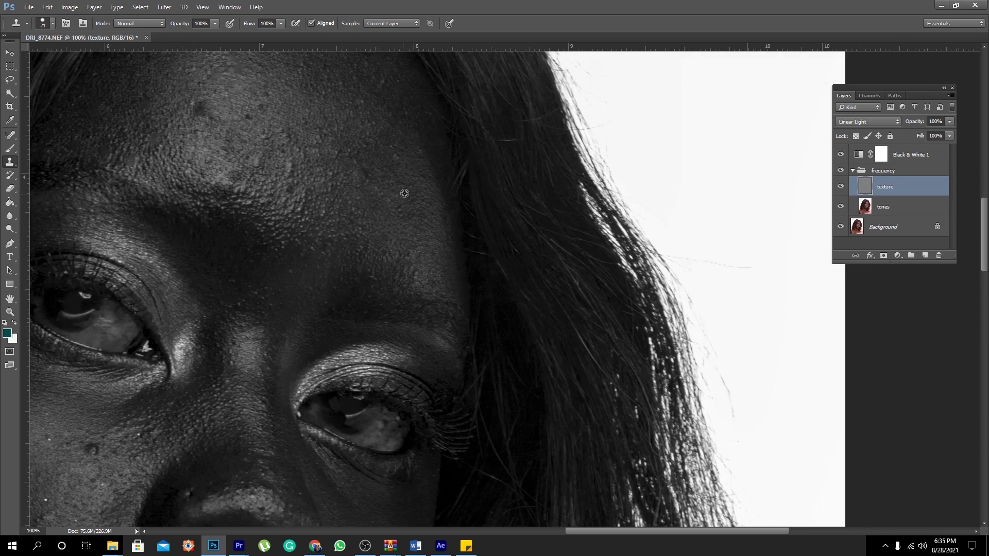
left_click_drag(417, 180, 410, 227)
left_click_drag(367, 172, 375, 227)
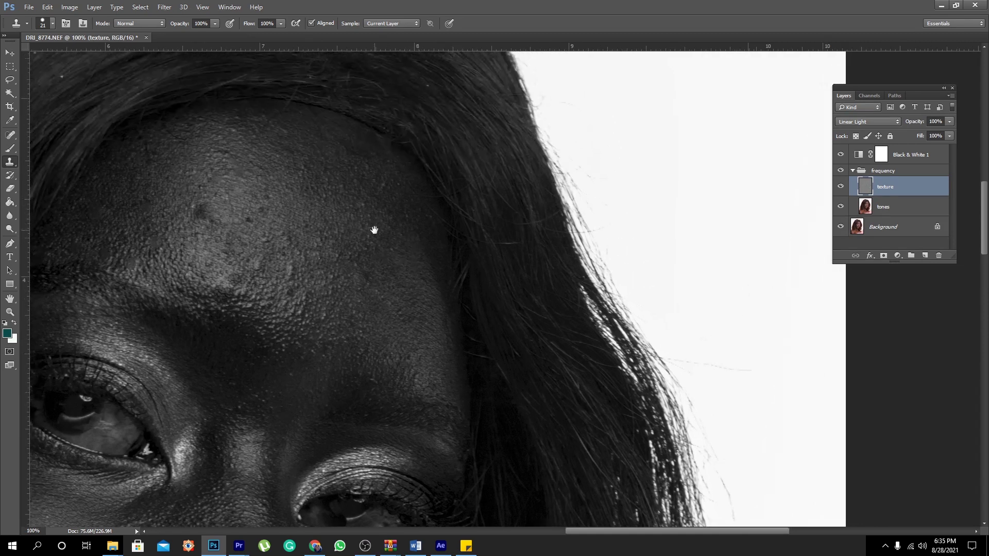
left_click(367, 213, "alt")
mouse_move(382, 174)
left_mouse_down()
mouse_move(351, 247)
mouse_move(376, 178)
left_mouse_up()
left_click(375, 227)
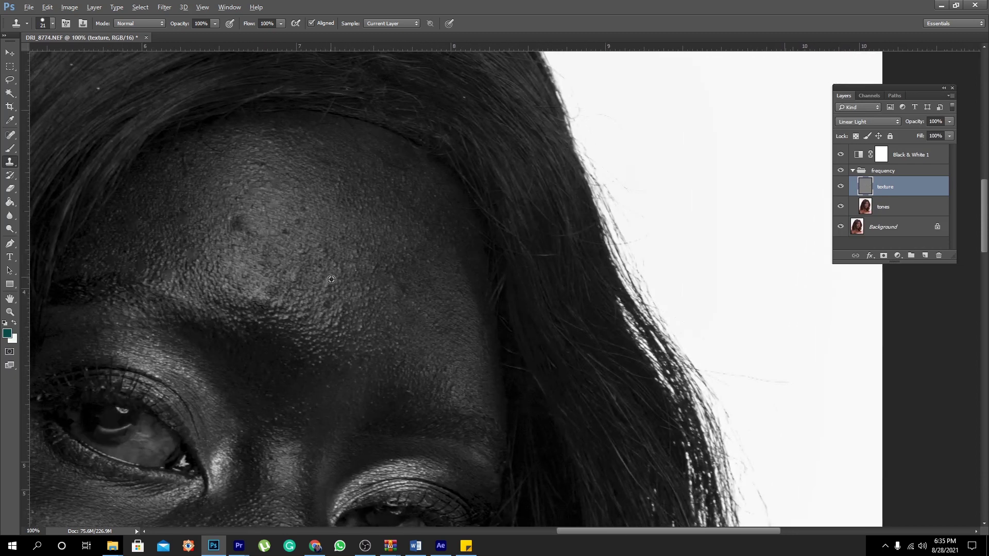
left_click(335, 294)
key("alt")
- Compare the eye, nose and cheek area in colour by briefly hiding the Black & White adjustment layer
mouse_move(280, 278)
left_mouse_down()
mouse_move(338, 225)
mouse_move(421, 178)
left_mouse_up()
left_click_drag(370, 354, 412, 199)
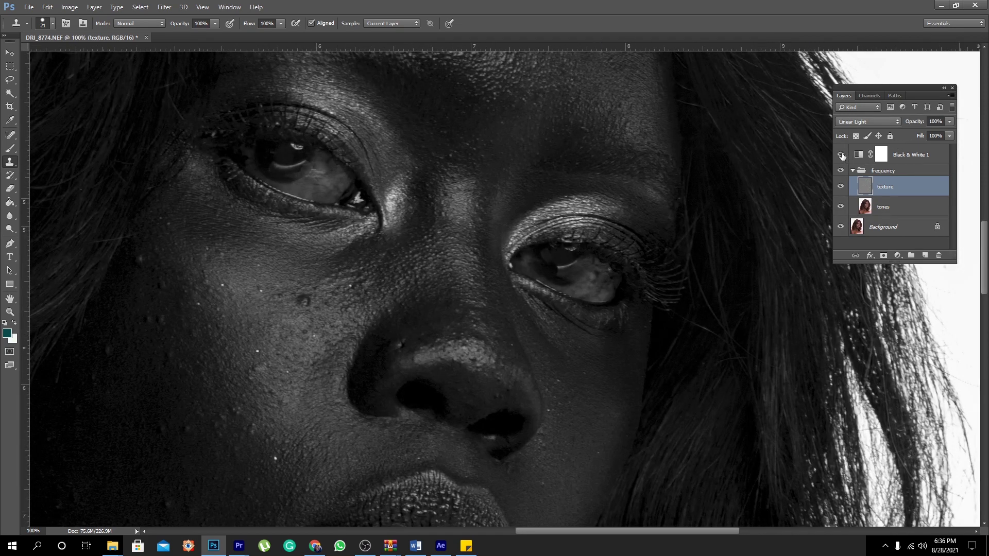
left_click(841, 155)
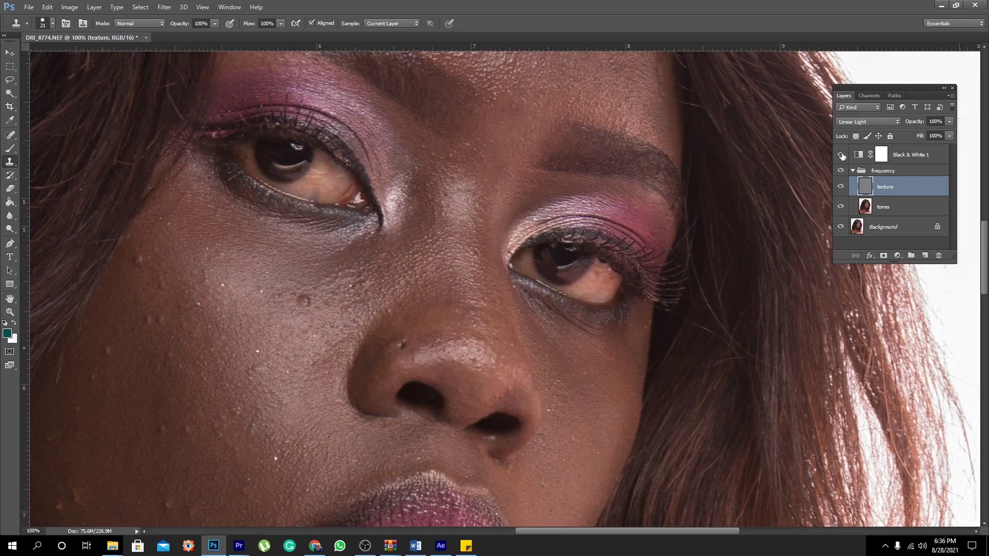
left_click(841, 155)
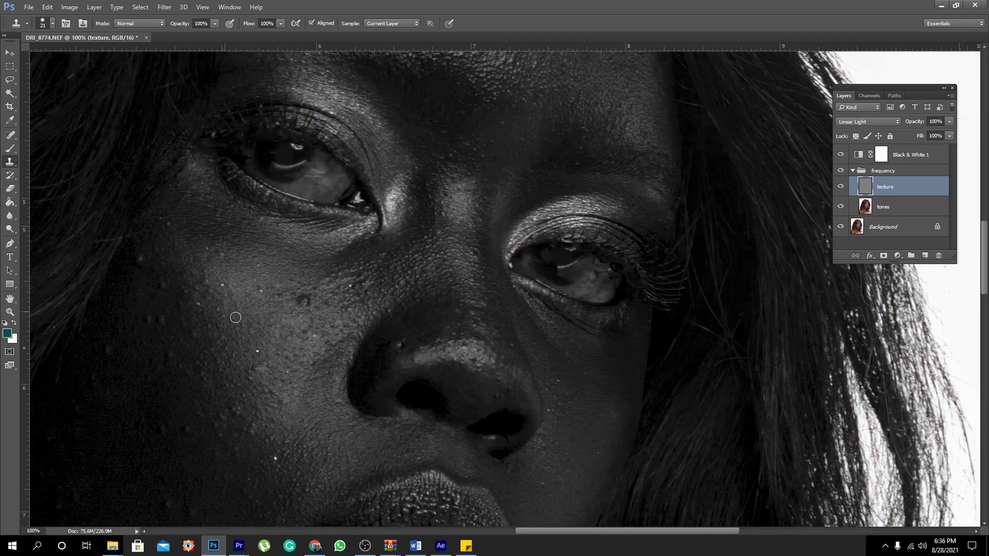
- Clone clean skin texture over the mole and nearby blemishes on the cheek below the left-hand eye
left_click(308, 318, "alt")
left_click(304, 300)
left_click(312, 301, "alt")
left_click(300, 296)
key("alt")
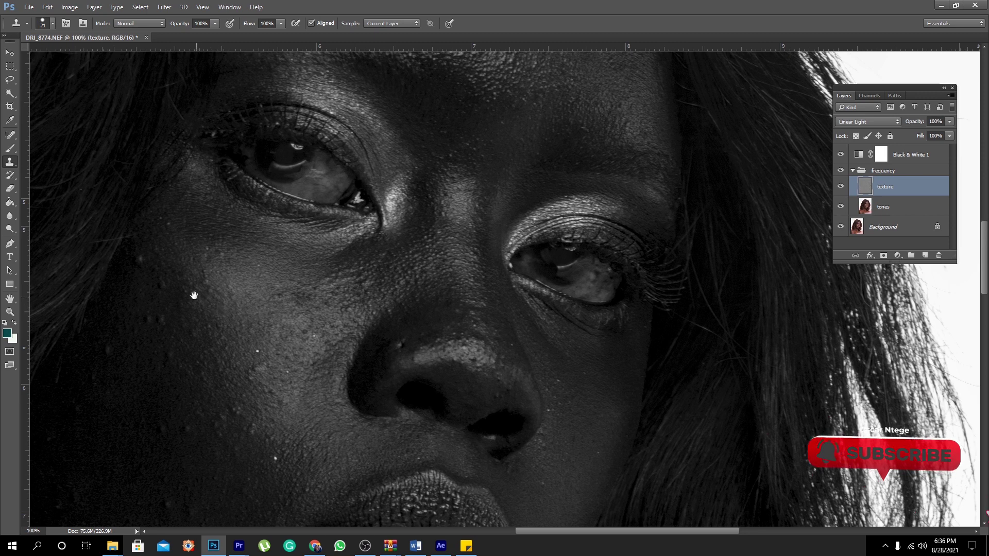
left_click_drag(194, 296, 303, 268)
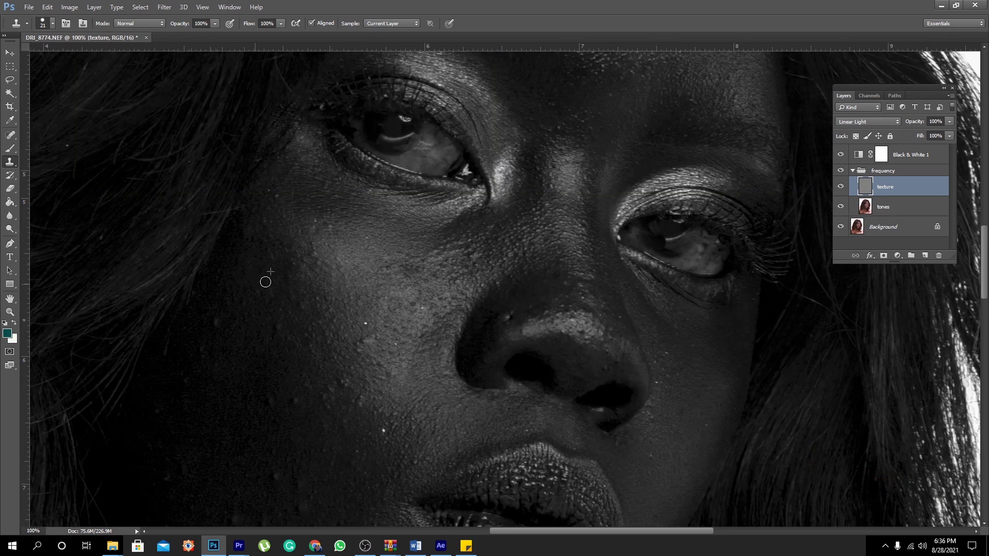
scroll(300, 314, "down", 3)
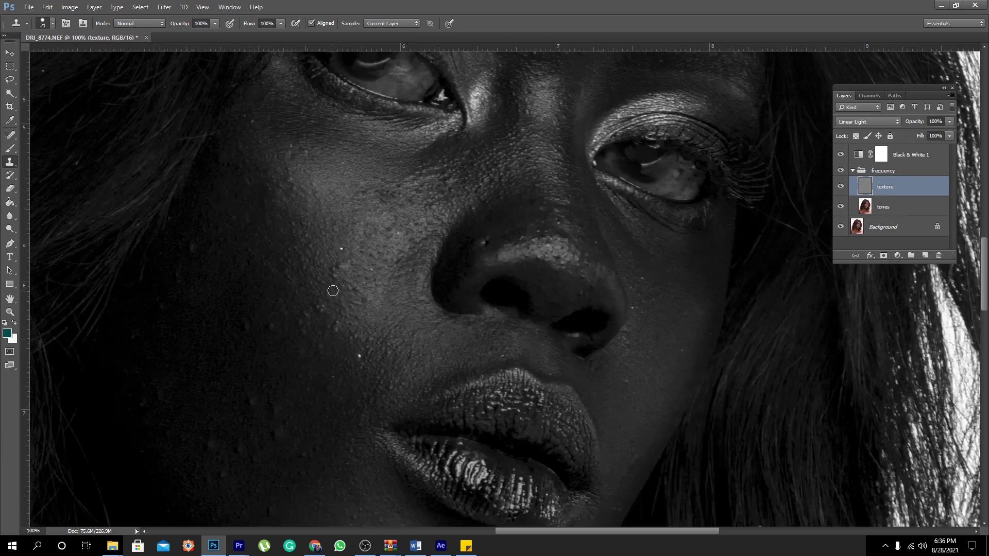
- Clone out the bright specks and small bumps on the cheek beside the nose and down towards the mouth
left_click(327, 301, "alt")
left_click(325, 311)
left_click_drag(329, 288, 347, 283)
left_click_drag(339, 246, 352, 263)
scroll(388, 224, "down", 3)
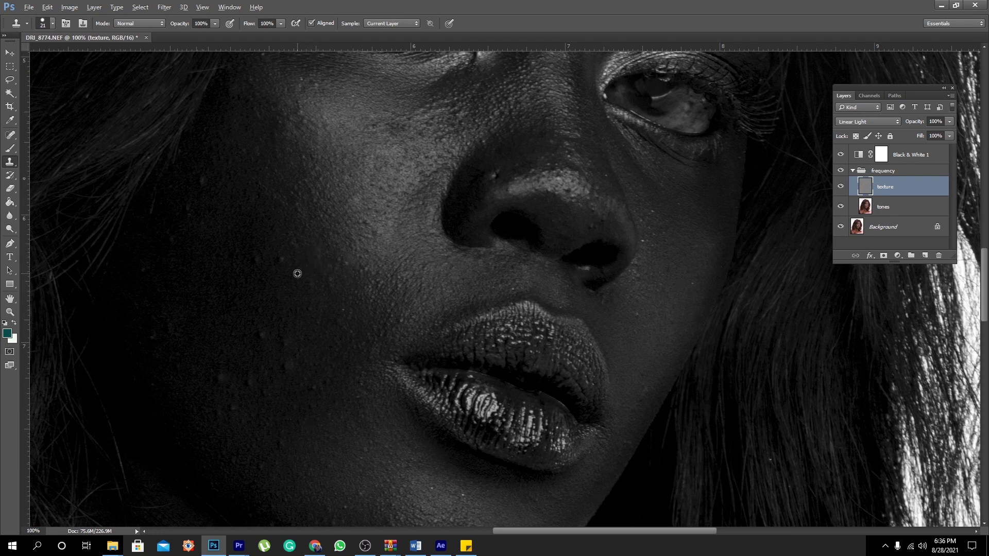
- Clone clean texture over the bumps on the shadowed lower cheek, from beside the mouth down to the jaw
left_click_drag(283, 287, 296, 225)
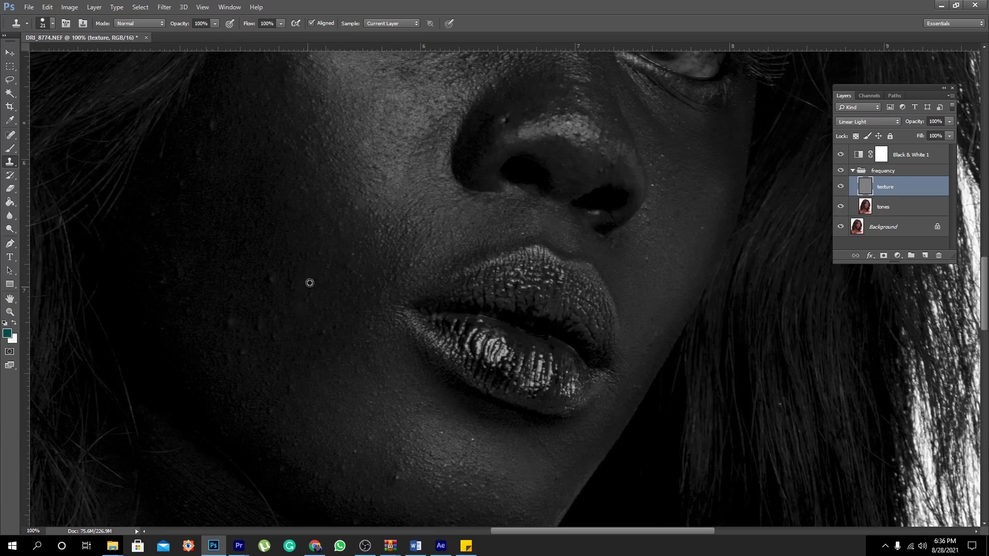
left_click_drag(301, 277, 333, 252)
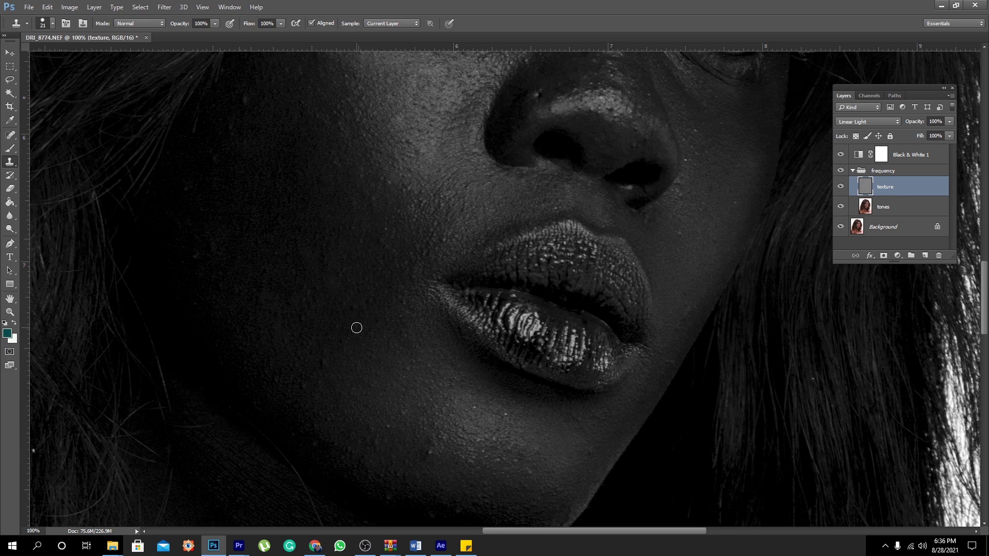
left_click_drag(368, 328, 393, 291)
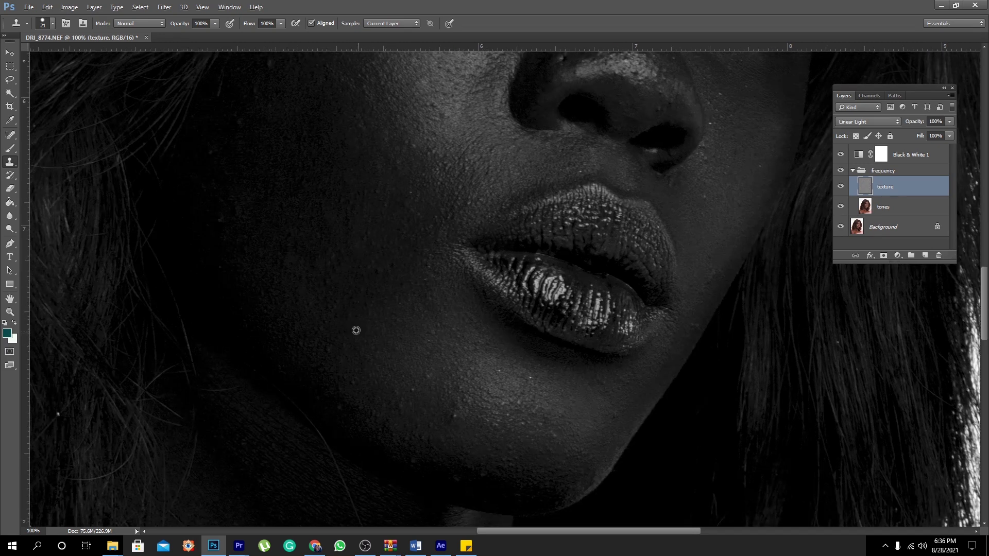
left_click_drag(307, 342, 338, 345)
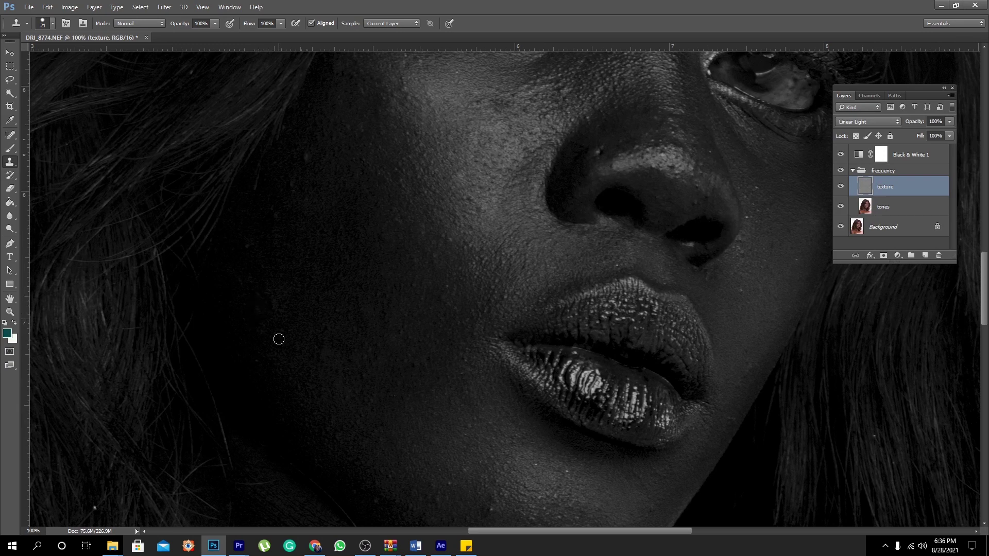
- Clone out the small blemishes on the outer cheek, up to the outer corner of the left-hand eye
scroll(279, 339, "up", 3)
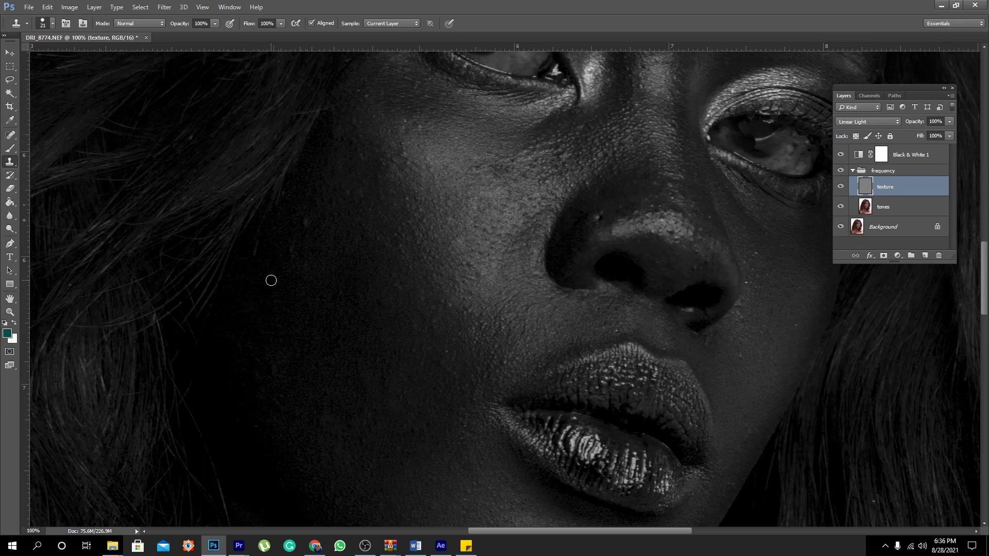
scroll(270, 280, "up", 3)
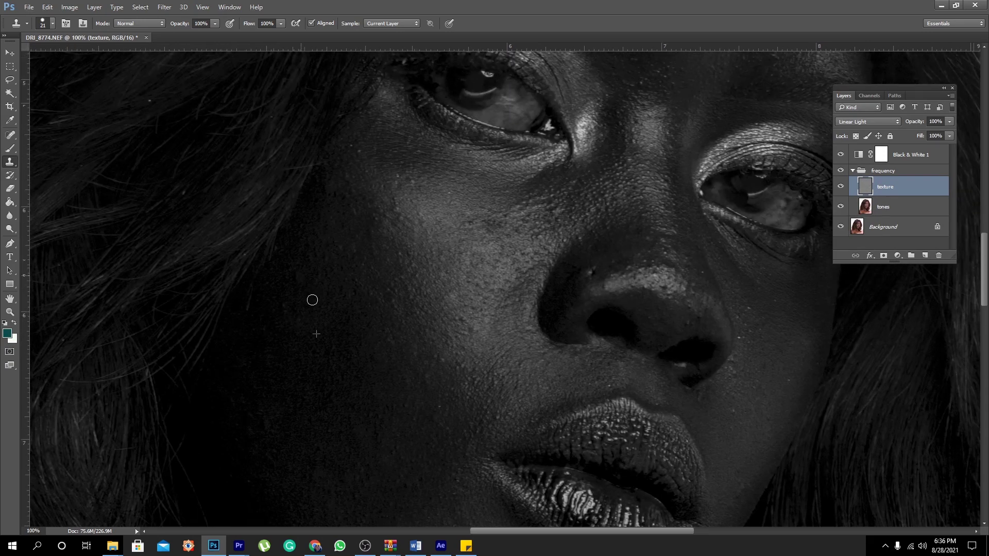
scroll(307, 269, "up", 4)
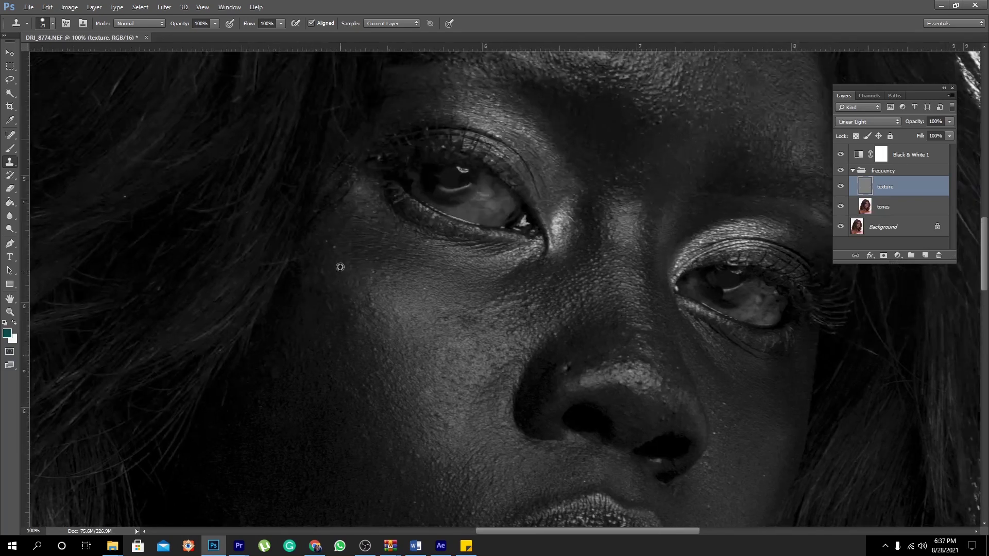
key("alt")
key("alt")
key("alt")
key("alt")
key("alt")
key("alt")
scroll(361, 284, "up", 5)
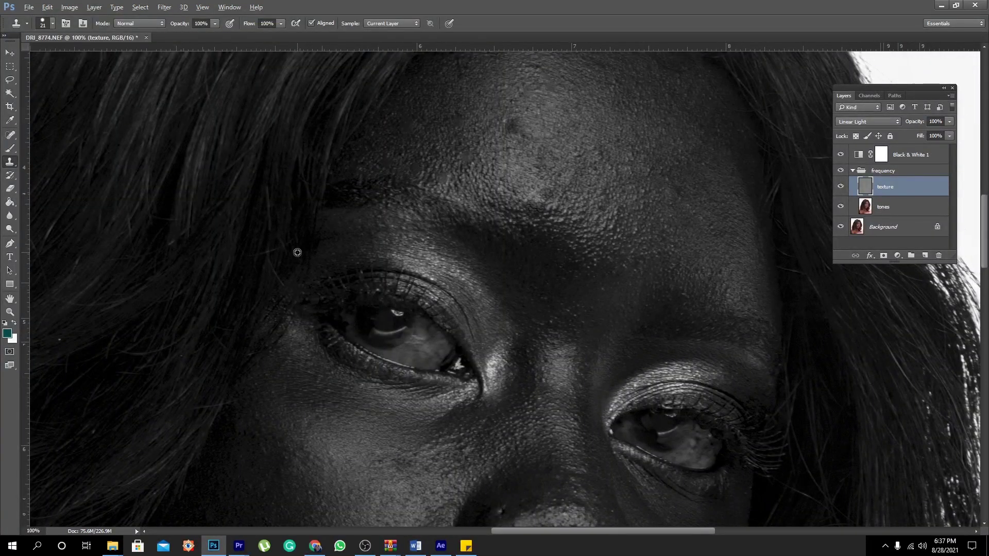
- Examine the forehead, right-hand eye, nose and right-hand cheek for remaining blemishes
left_click_drag(305, 280, 71, 324)
mouse_move(268, 235)
left_mouse_down()
mouse_move(283, 384)
mouse_move(297, 343)
left_mouse_up()
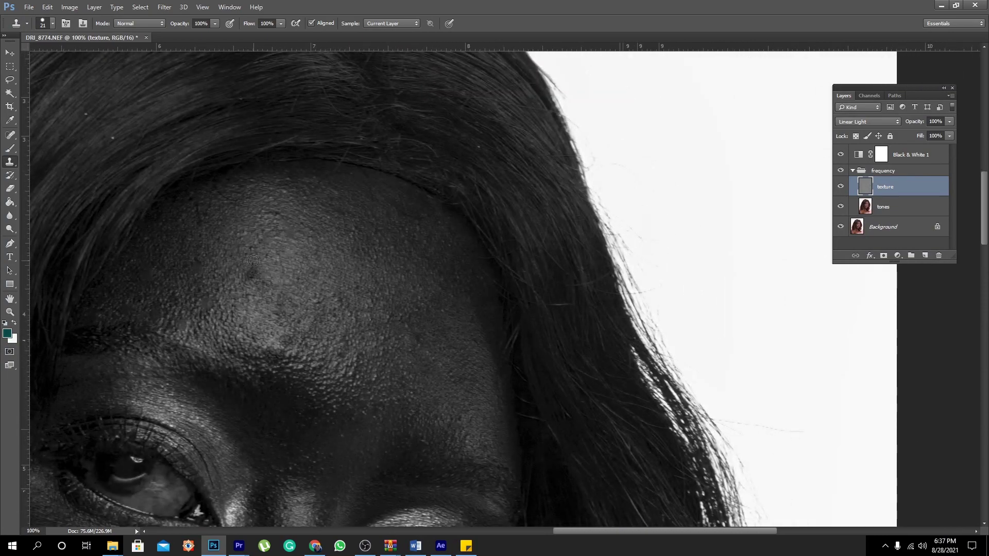
scroll(268, 278, "down", 5)
scroll(263, 418, "up", 2)
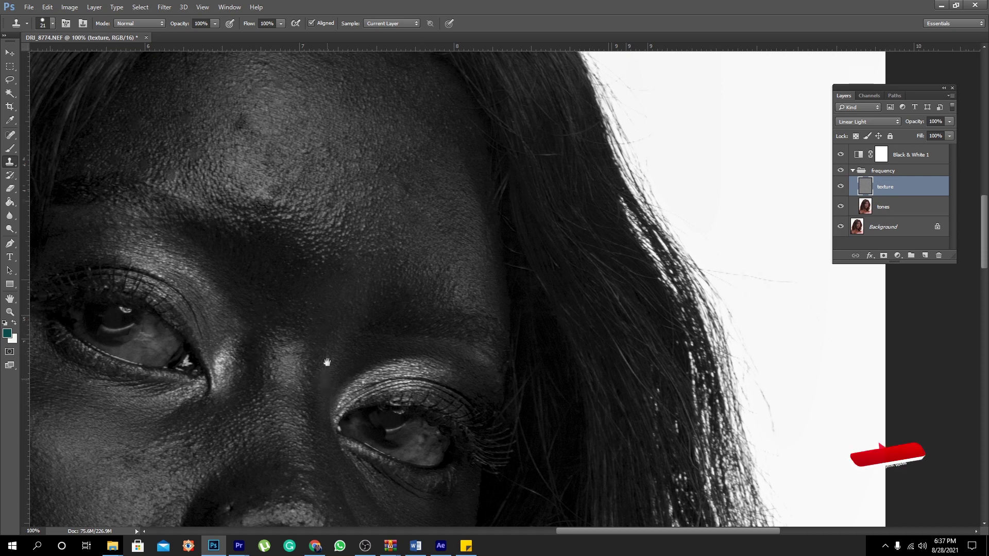
scroll(326, 357, "down", 5)
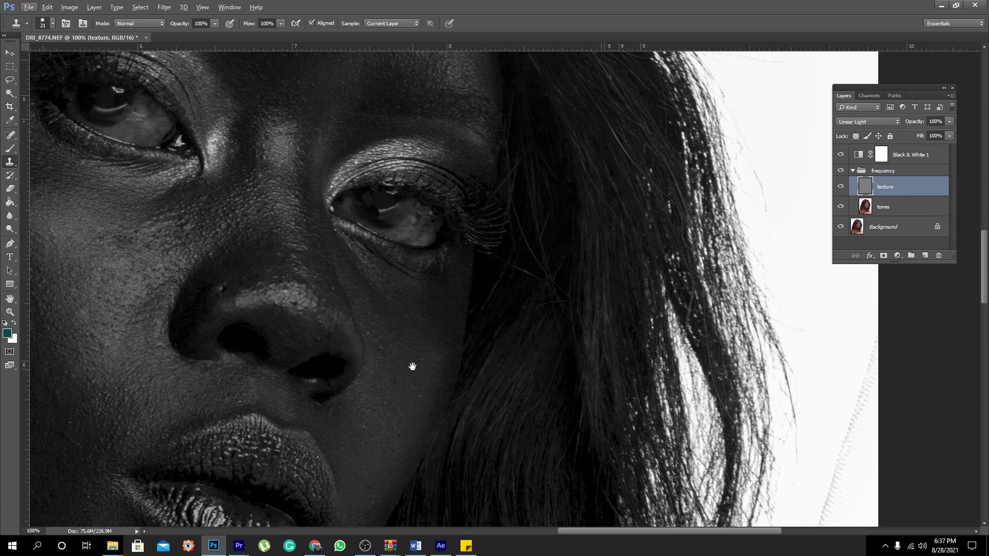
scroll(413, 367, "down", 1)
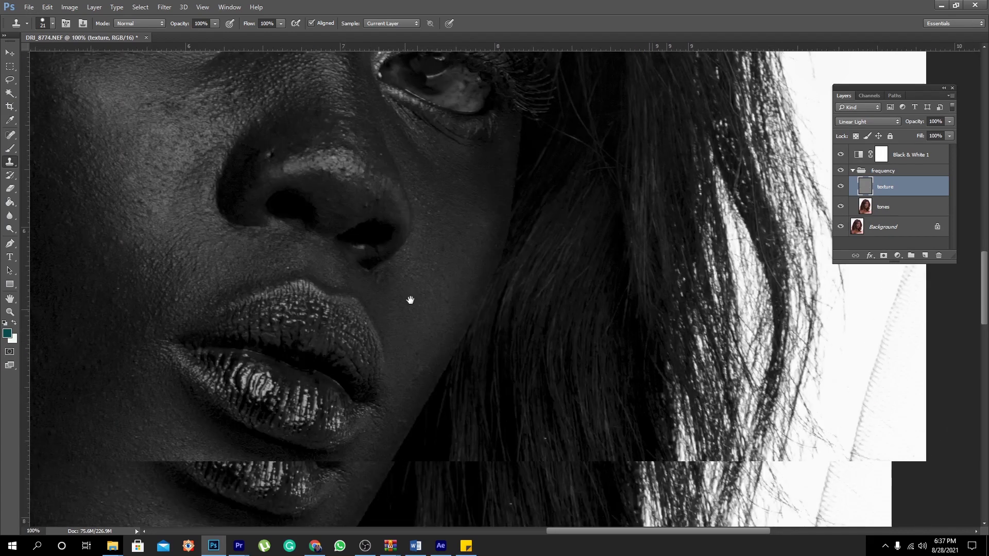
left_click_drag(369, 393, 411, 294)
left_click_drag(399, 390, 439, 322)
left_click_drag(361, 353, 397, 302)
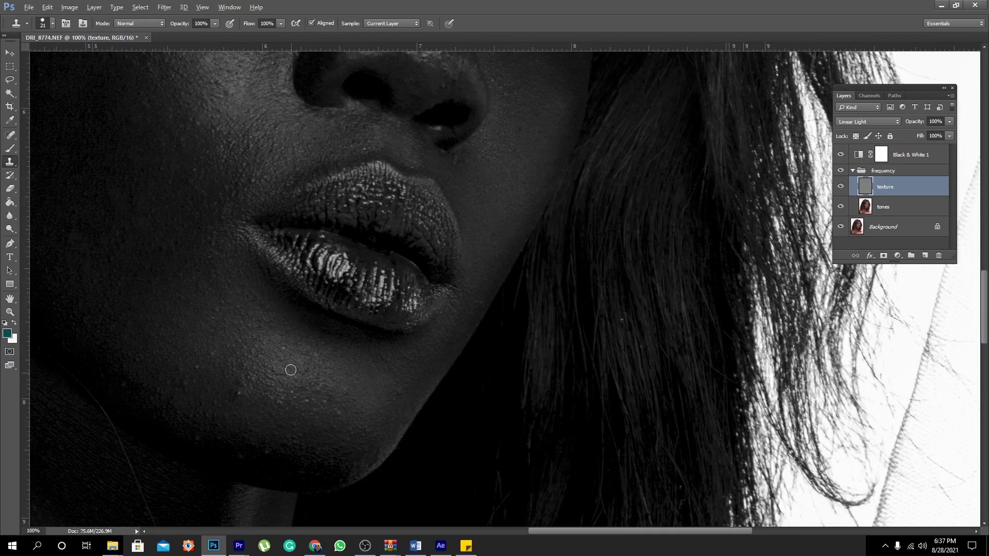
- Clone out the bumps on the chin and along the lower cheek beneath the left corner of the mouth
left_click(286, 374, "alt")
left_click(238, 393)
left_click(280, 399, "alt")
left_click(203, 385, "alt")
left_click(195, 369)
left_click(202, 370, "alt")
left_click(210, 350)
- Clone away the upper part of the stray hair running from the jawline down across the neck
left_click_drag(171, 343, 519, 243)
left_click(405, 278, "alt")
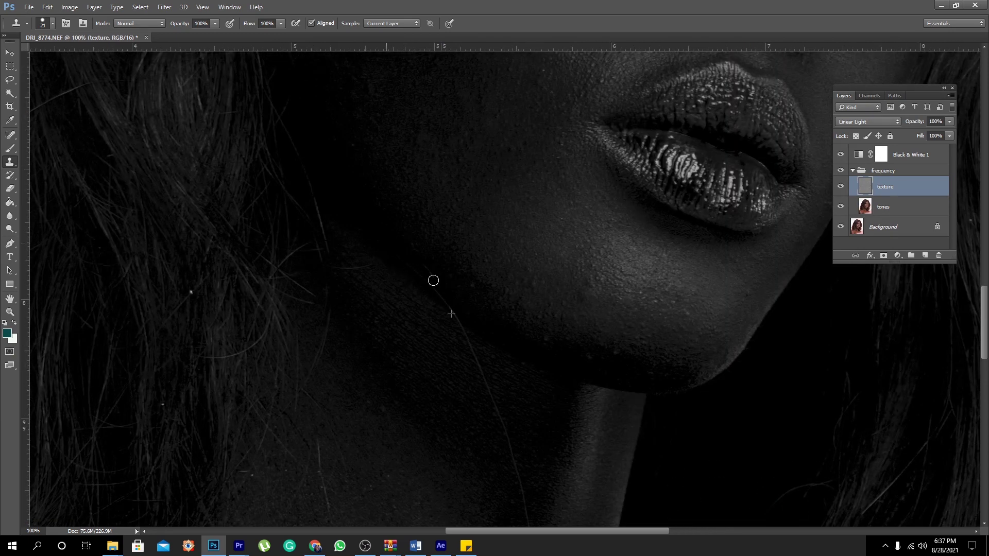
left_click_drag(433, 280, 480, 376)
left_click(436, 318, "alt")
left_click(493, 388, "alt")
mouse_move(440, 309)
left_mouse_down()
mouse_move(467, 372)
mouse_move(450, 301)
left_mouse_up()
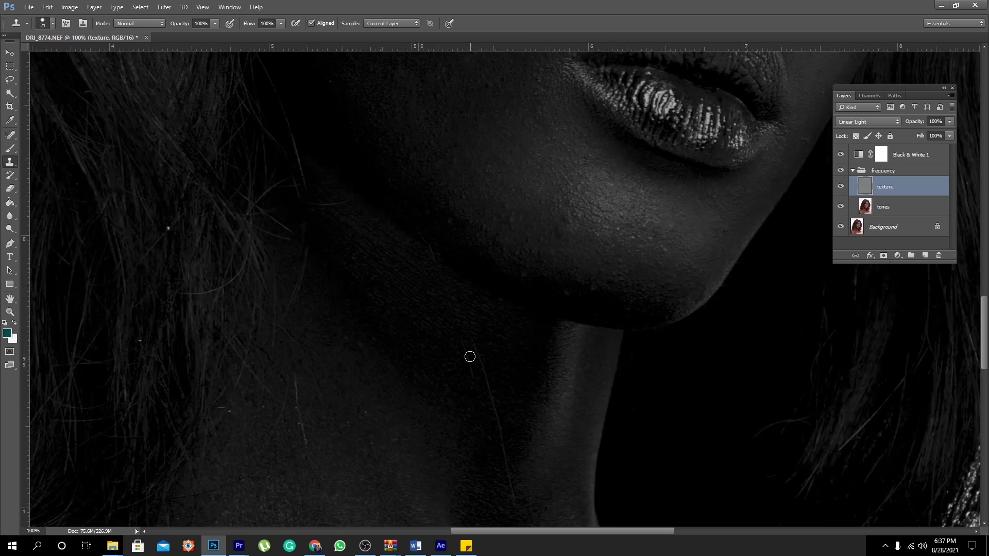
- Clone out the remaining lower part of the stray hair on the neck and check the skin around it
left_click_drag(518, 359, 502, 325)
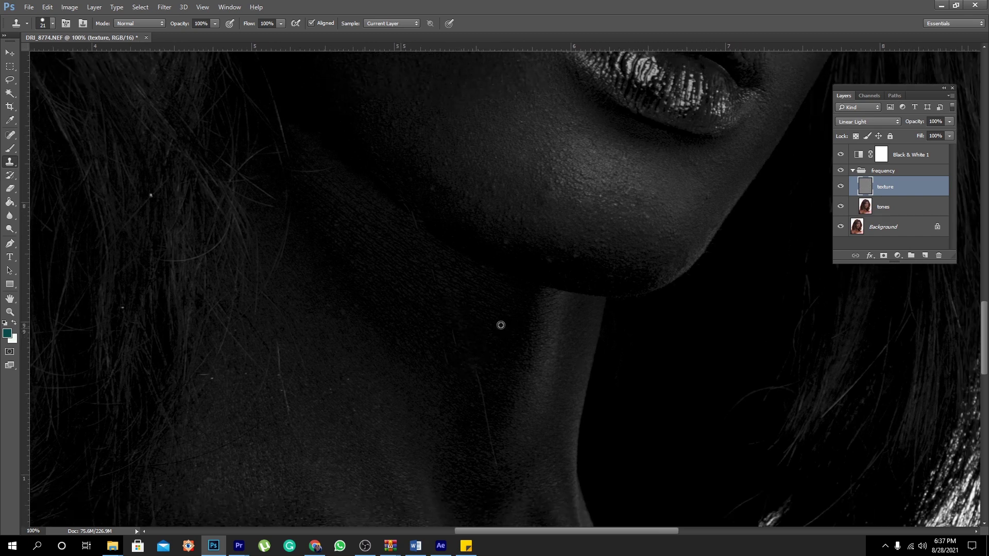
left_click_drag(485, 425, 491, 455)
left_click(504, 392, "alt")
left_click(495, 451)
left_click_drag(490, 404, 490, 409)
scroll(442, 326, "up", 2)
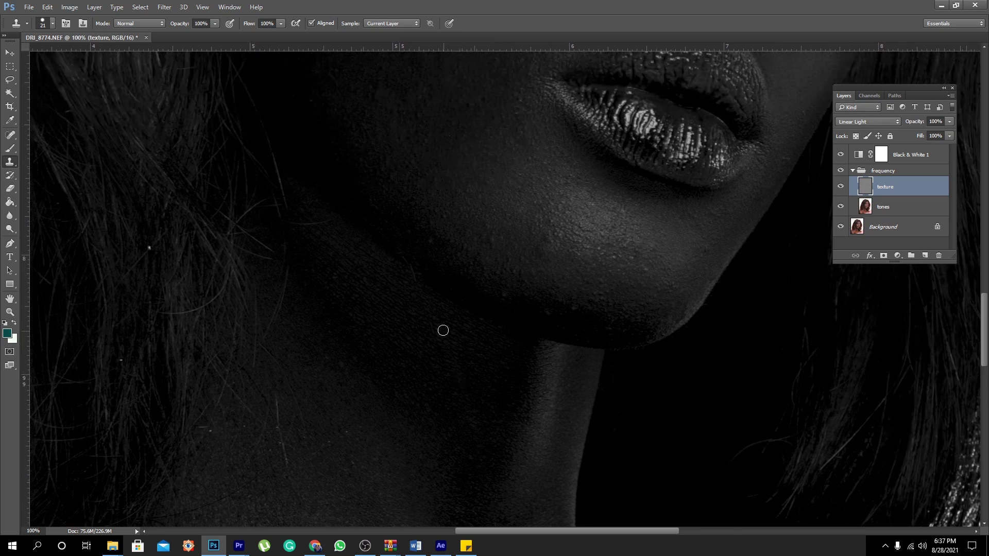
scroll(426, 316, "up", 2)
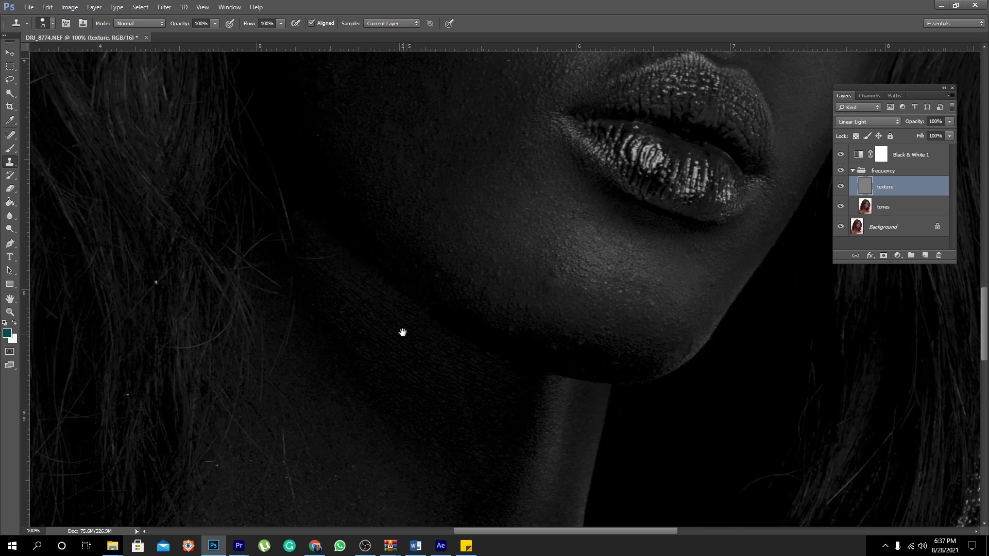
left_click_drag(402, 333, 399, 282)
left_click_drag(287, 385, 308, 478)
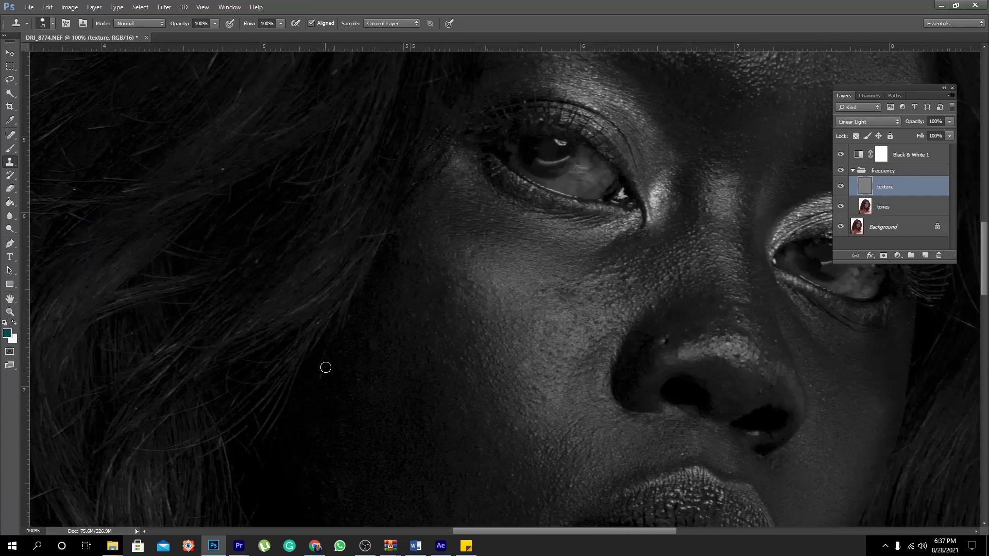
- Clean up the skin along the right side and top of the forehead's hairline with the Clone Stamp
left_click_drag(353, 327, 334, 389)
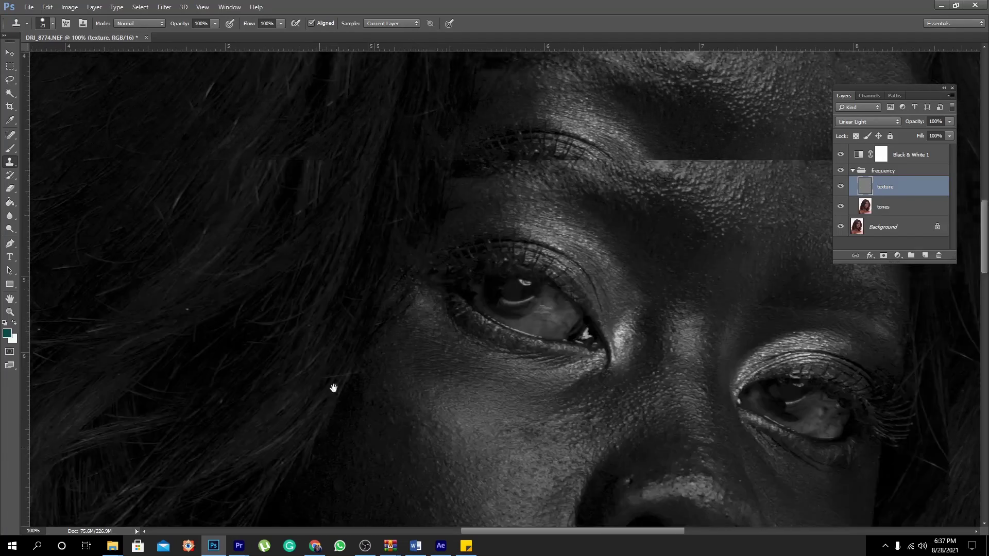
scroll(334, 387, "up", 8)
scroll(427, 264, "right", 4)
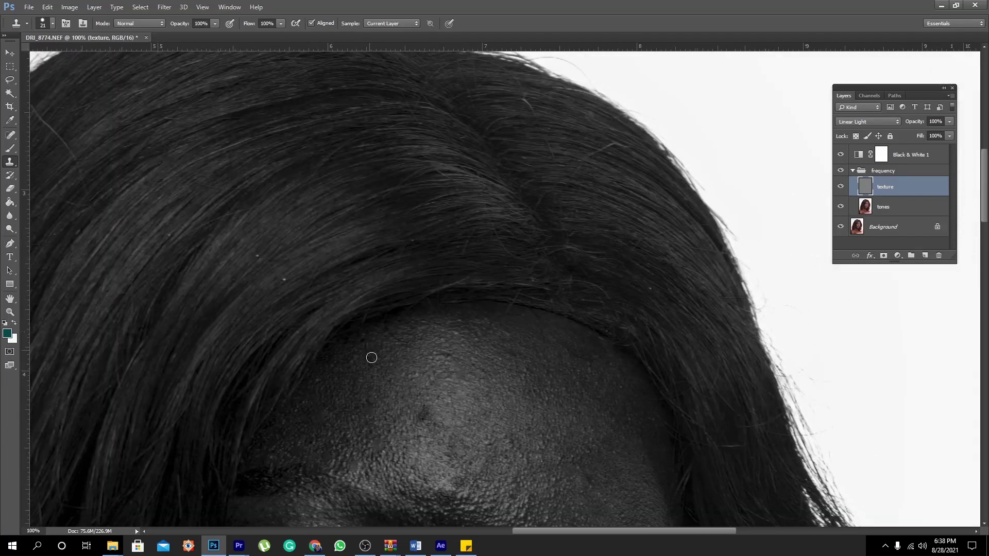
scroll(360, 371, "up", 3)
scroll(335, 387, "right", 5)
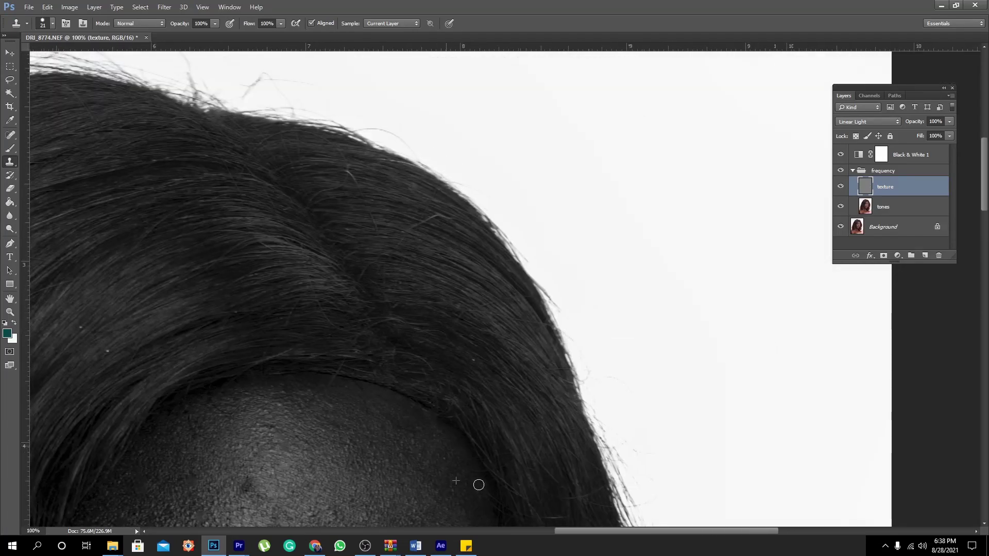
key("space")
left_click(434, 425, "alt")
left_click(435, 425, "alt")
left_click_drag(427, 406, 352, 377)
- Clone out the marks at the left end of the hairline and the white specks in the hair above the forehead
left_click_drag(275, 394, 345, 372)
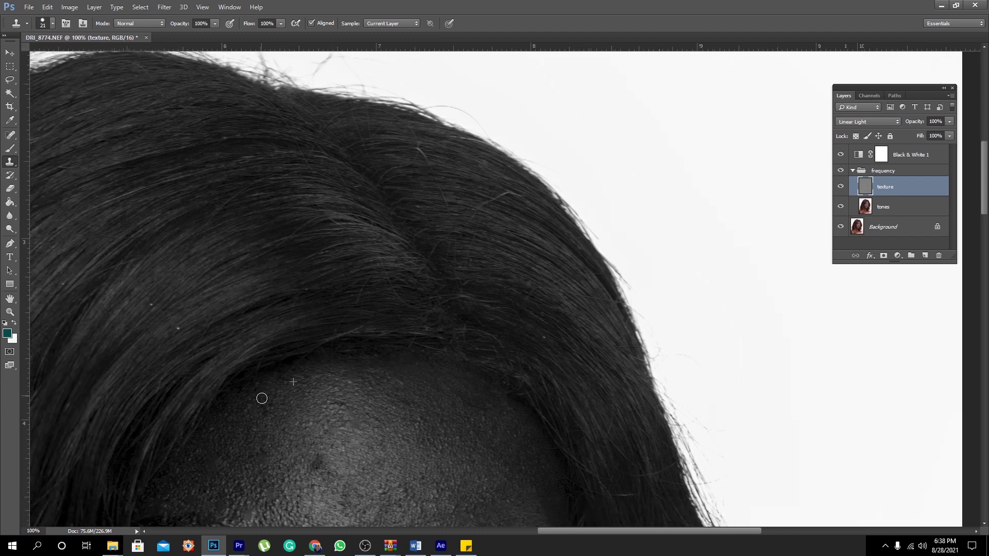
left_click_drag(265, 354, 274, 393)
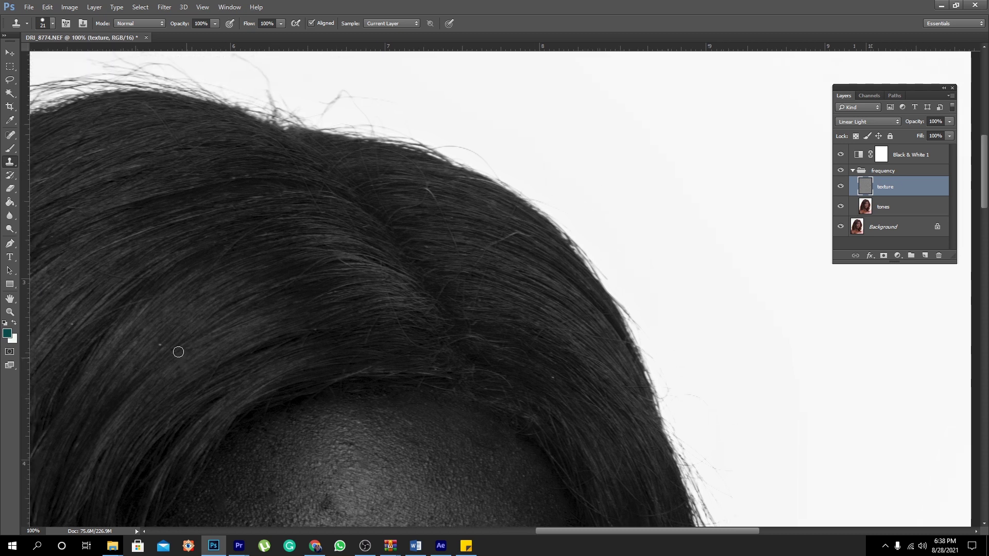
left_click_drag(613, 264, 609, 272)
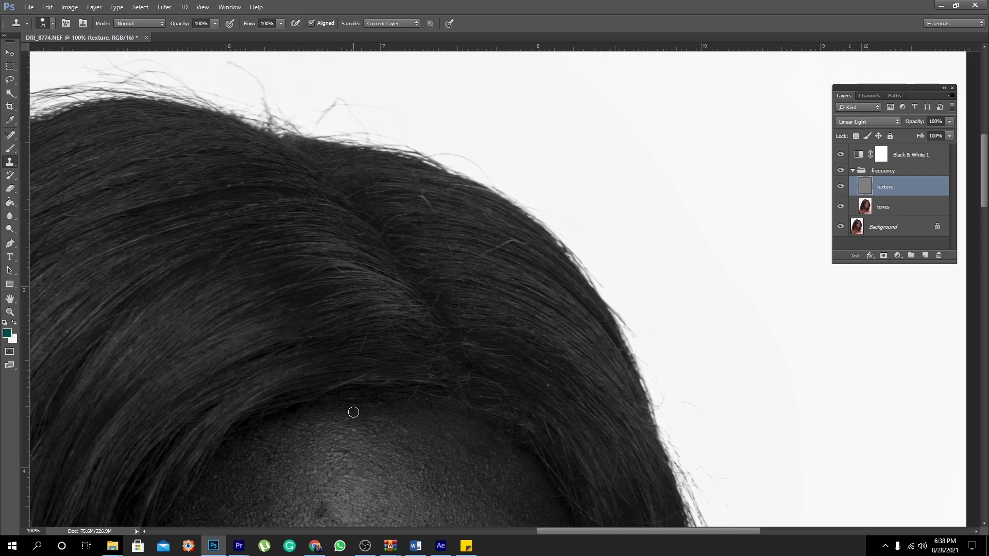
left_click_drag(354, 410, 364, 306)
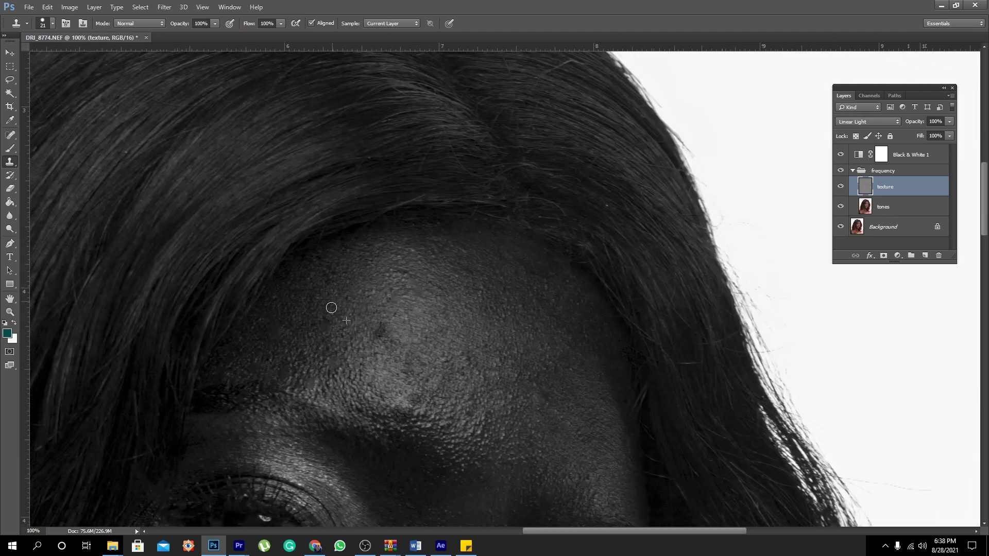
- Hide the Black & White adjustment layer and review the whole face, neck and shoulders in colour
left_click(841, 154)
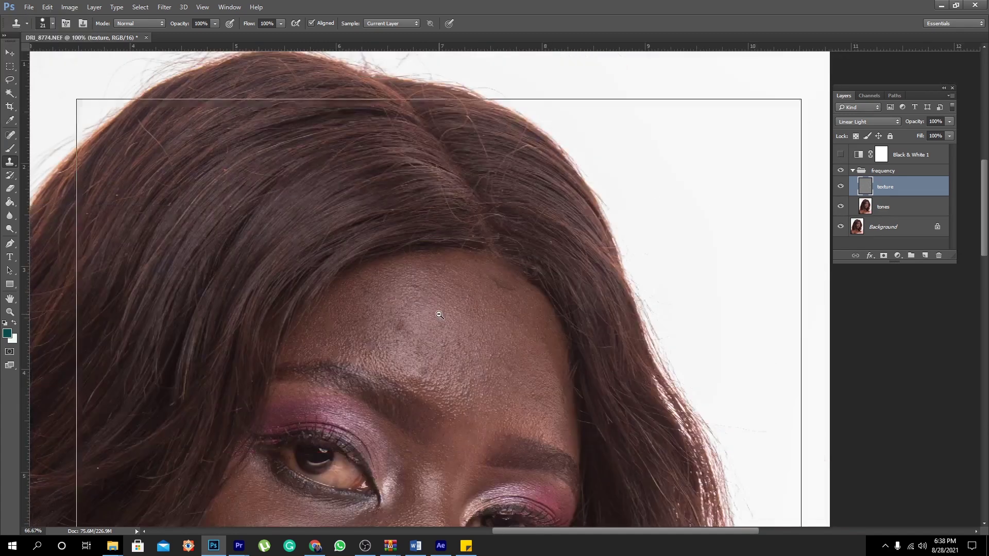
left_click(439, 314, "alt")
left_click(439, 314, "alt")
key("alt+space")
left_click(452, 335)
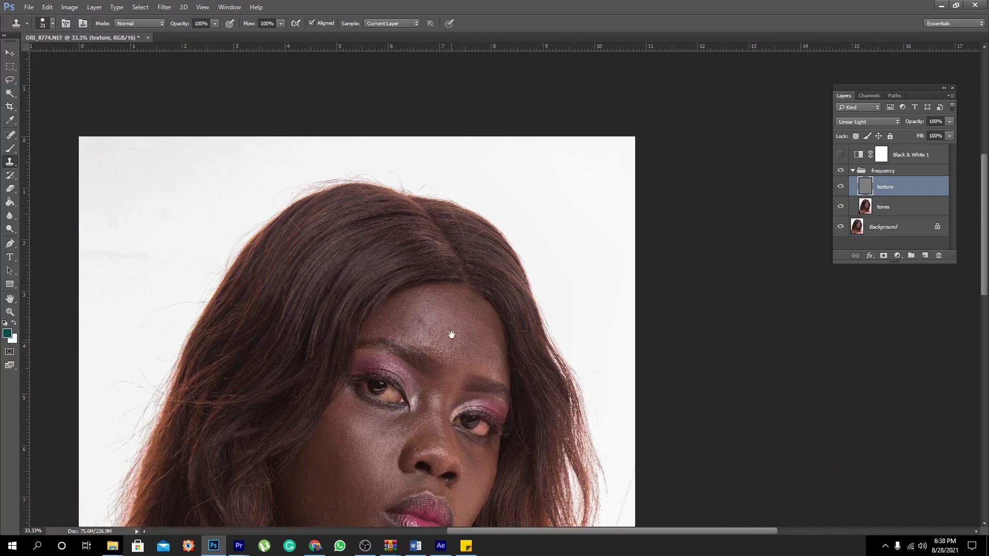
left_click_drag(441, 310, 515, 75)
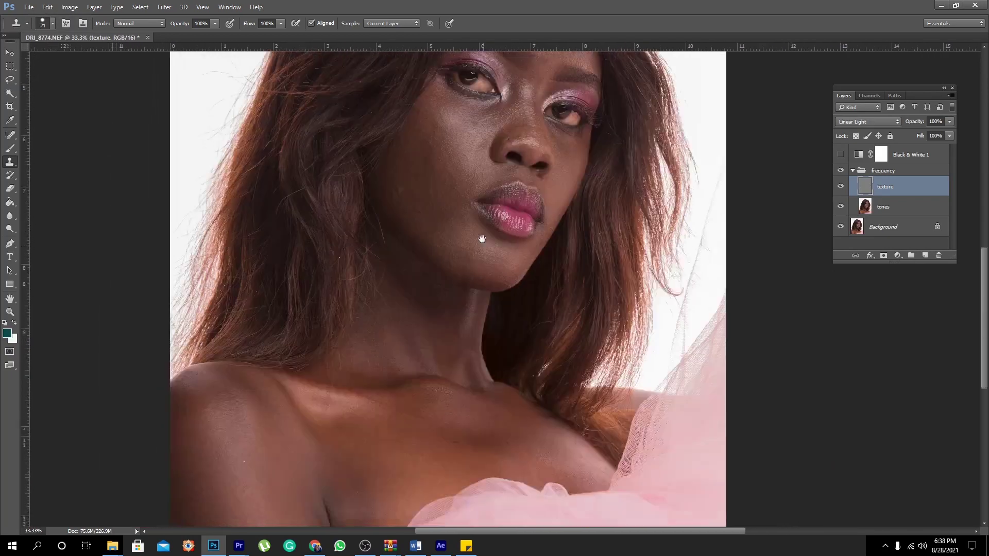
left_click_drag(482, 237, 482, 315)
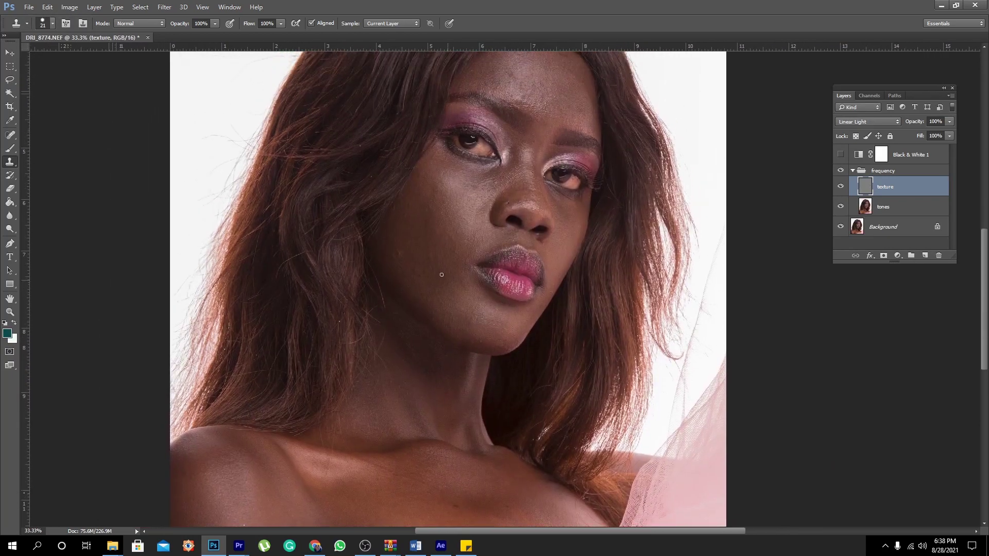
- Enlarge the clone brush to 44 px and clone over the remaining uneven texture on the left-hand cheek and jaw
right_click(414, 249)
left_click_drag(466, 276, 479, 276)
key("Return")
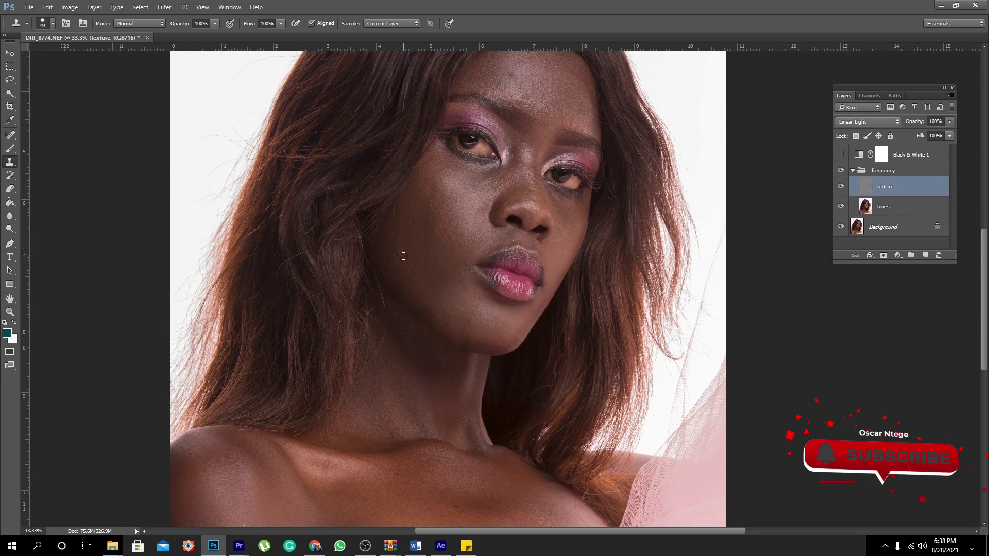
left_click(411, 217, "alt")
left_click(414, 206)
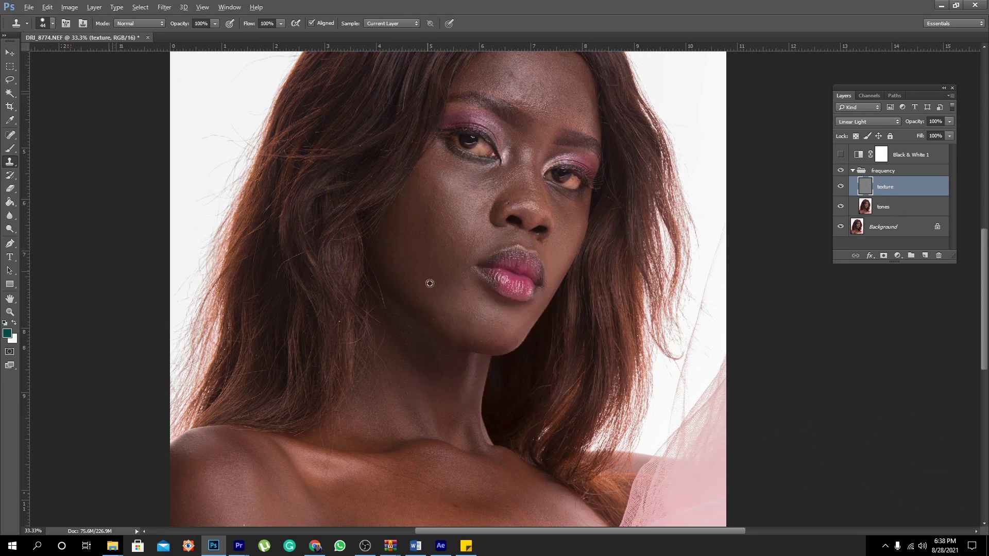
left_click(442, 312)
- Zoom out to the whole upper portrait and collapse the frequency group
key("ctrl+minus")
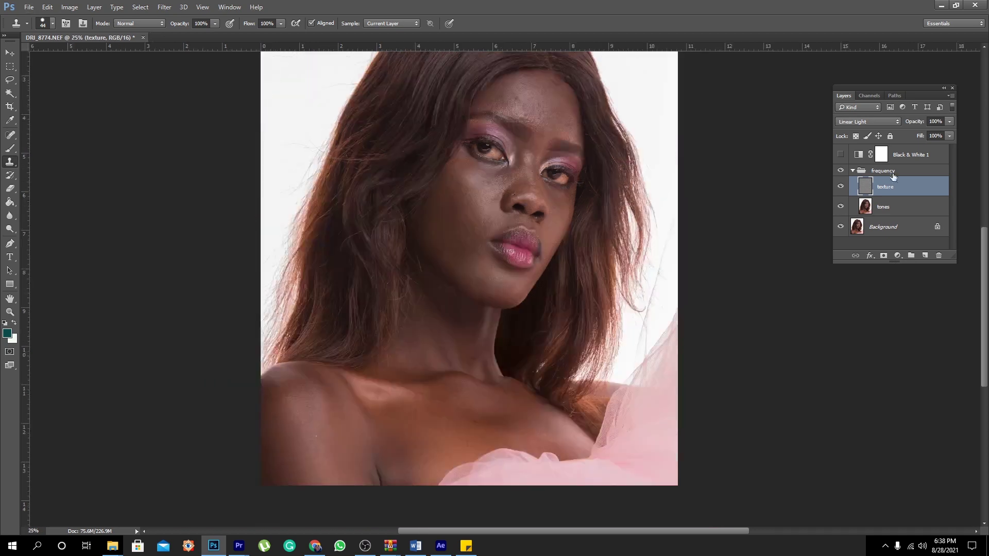
left_click(853, 171)
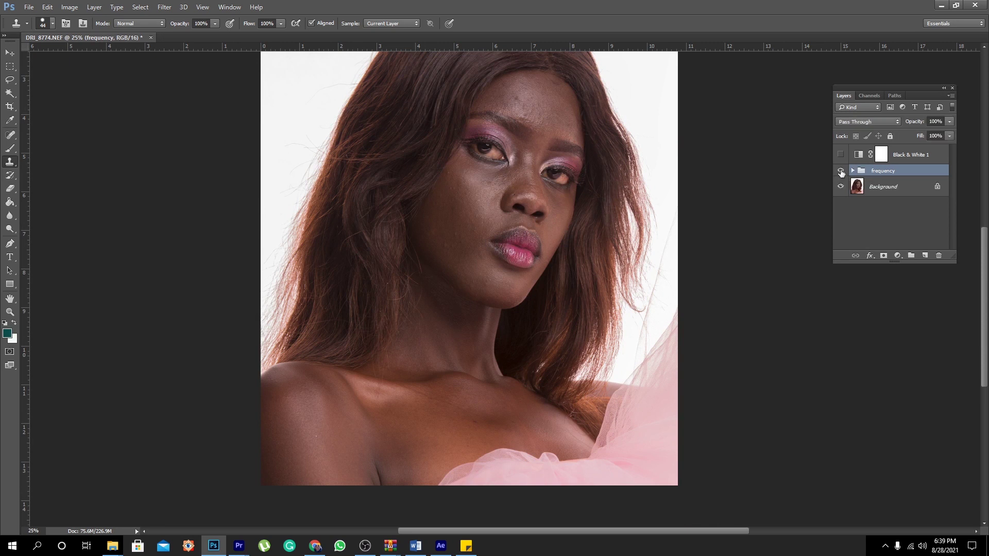
- Expand the frequency group, make the tones layer active and zoom in on the face to 66.7%
left_click(854, 170)
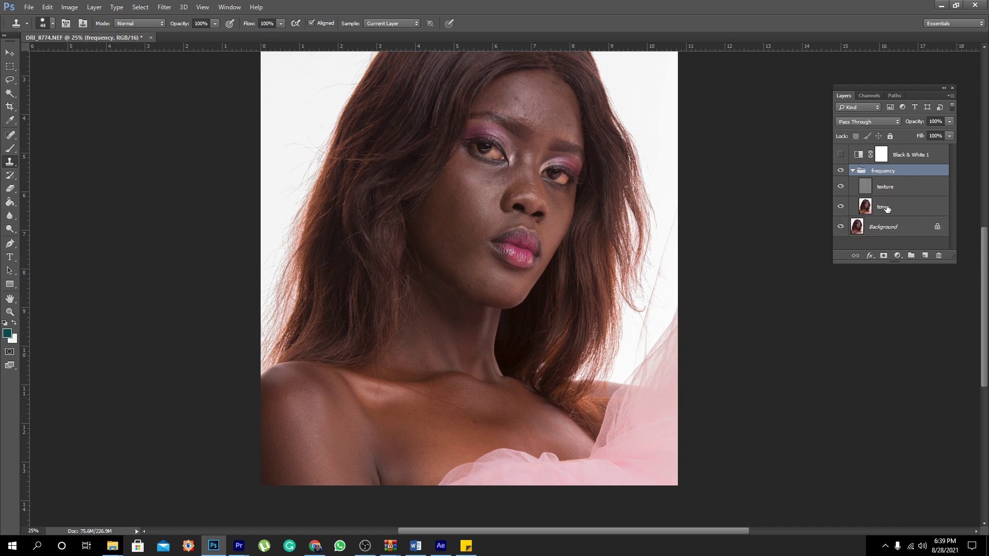
left_click(887, 209)
key("z")
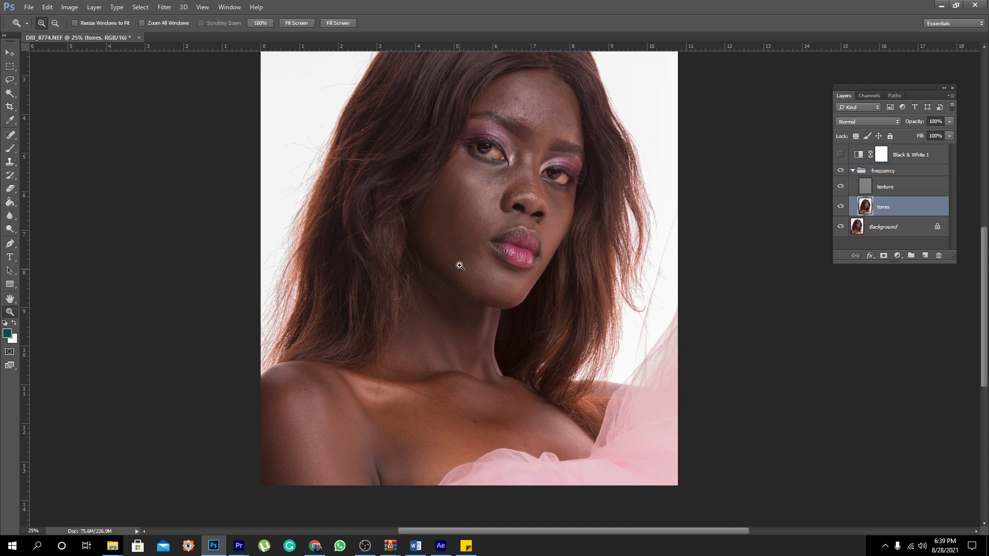
left_click(534, 185)
left_click(535, 185)
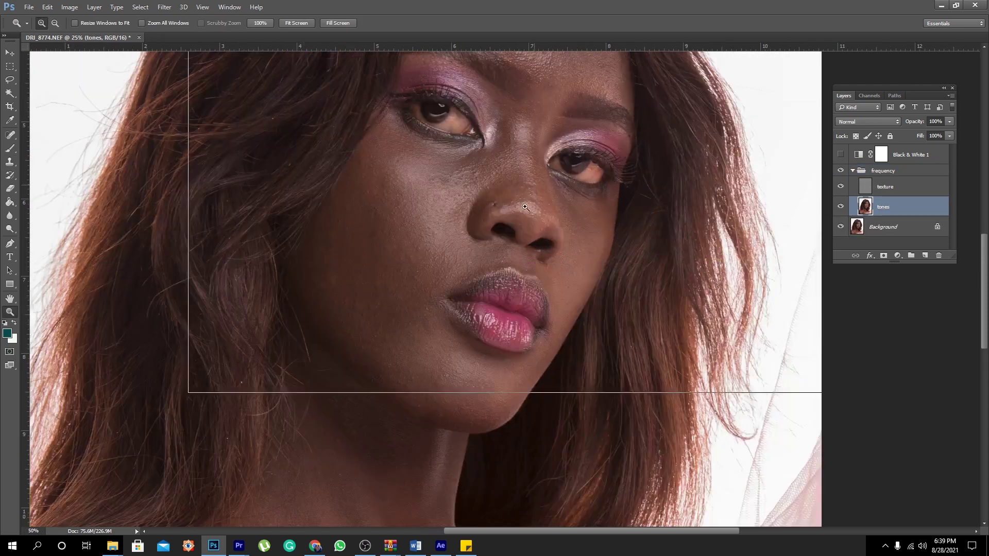
left_click(534, 185)
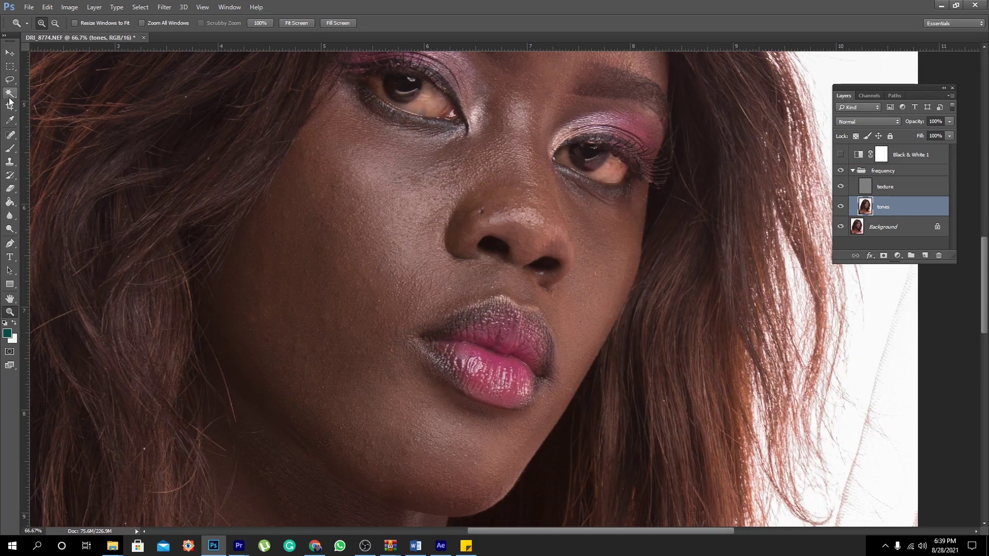
- Choose the Lasso tool and set its feather to 18 px
left_click(12, 81)
left_click(10, 78)
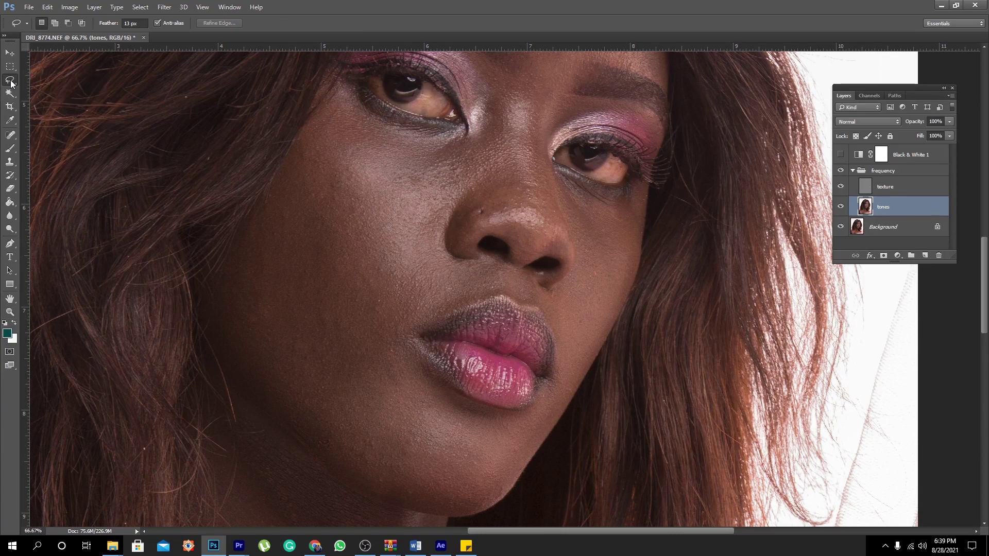
left_click(130, 23)
type("18")
key("Return")
- Lasso the left-hand cheek from below the eye down to the jaw, staying clear of the nose and mouth
left_click_drag(427, 246, 452, 268)
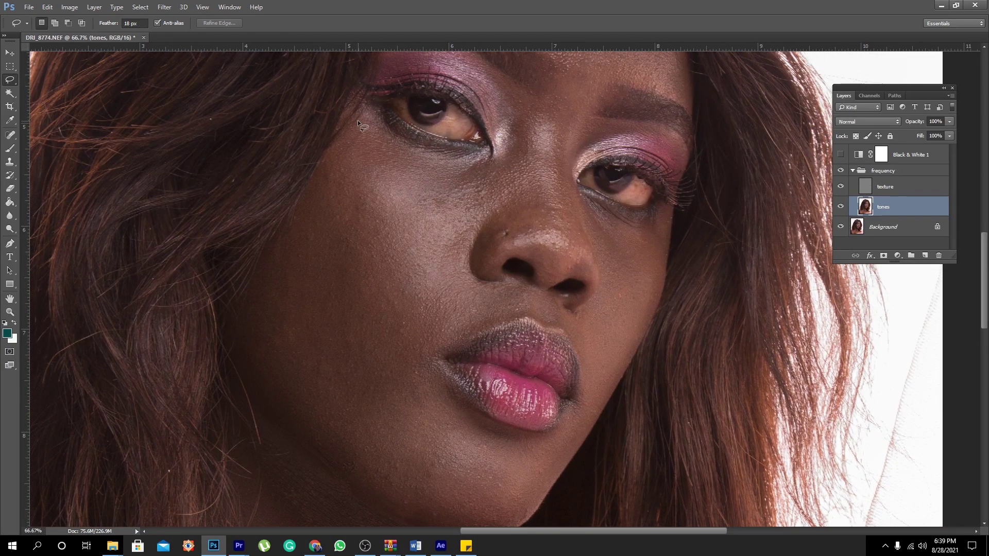
mouse_move(359, 120)
left_mouse_down()
mouse_move(416, 175)
mouse_move(494, 160)
mouse_move(517, 170)
left_mouse_up()
mouse_move(473, 293)
left_mouse_down()
mouse_move(458, 335)
mouse_move(418, 365)
mouse_move(403, 410)
mouse_move(325, 398)
mouse_move(280, 297)
mouse_move(297, 203)
mouse_move(347, 131)
mouse_move(386, 138)
mouse_move(338, 145)
mouse_move(299, 212)
mouse_move(272, 328)
mouse_move(321, 416)
mouse_move(372, 389)
mouse_move(411, 335)
mouse_move(456, 304)
mouse_move(449, 234)
left_mouse_up()
left_click(378, 172)
left_click_drag(379, 133, 378, 132)
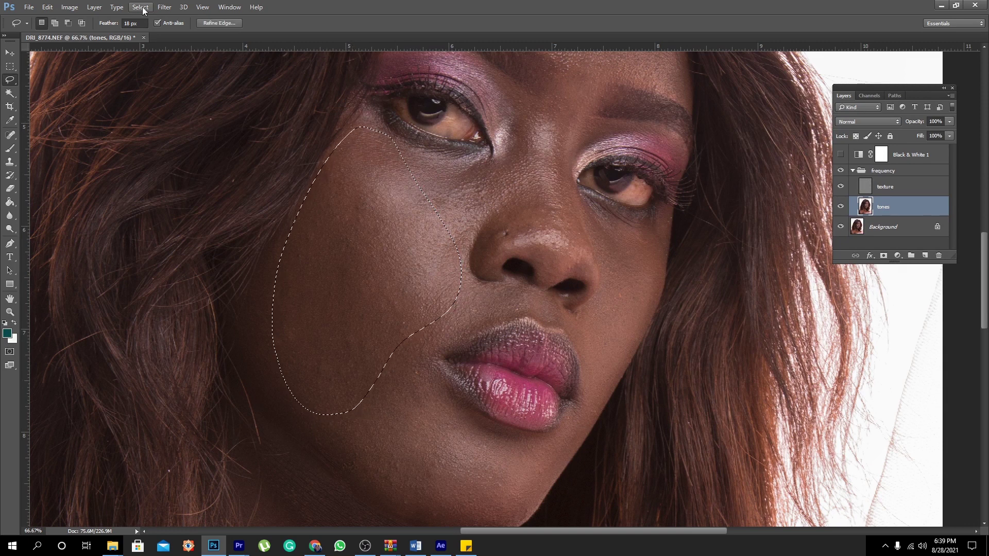
- Try weak and extreme Gaussian Blur radii on the selected cheek, and apply the blur at 19.6 px
left_click(164, 7)
mouse_move(170, 124)
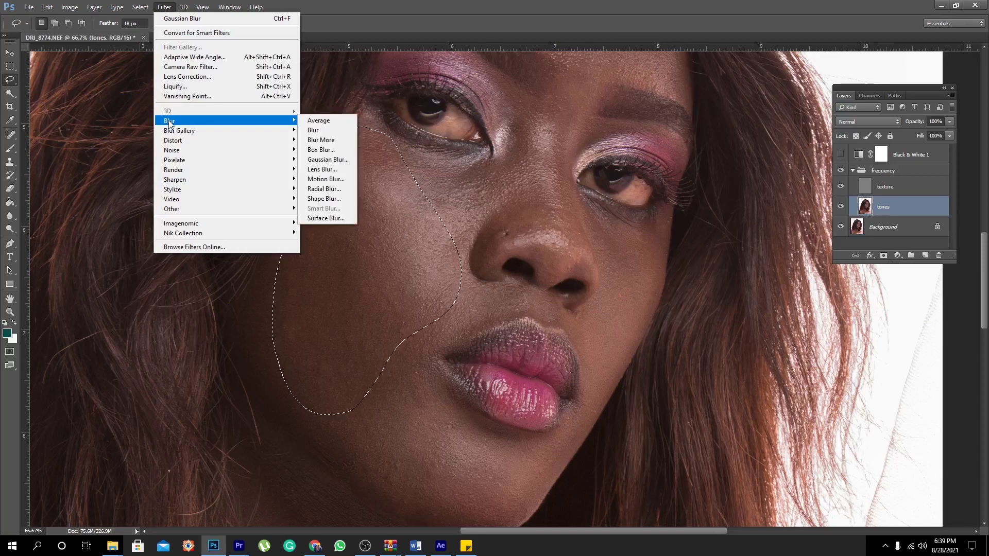
left_click(339, 160)
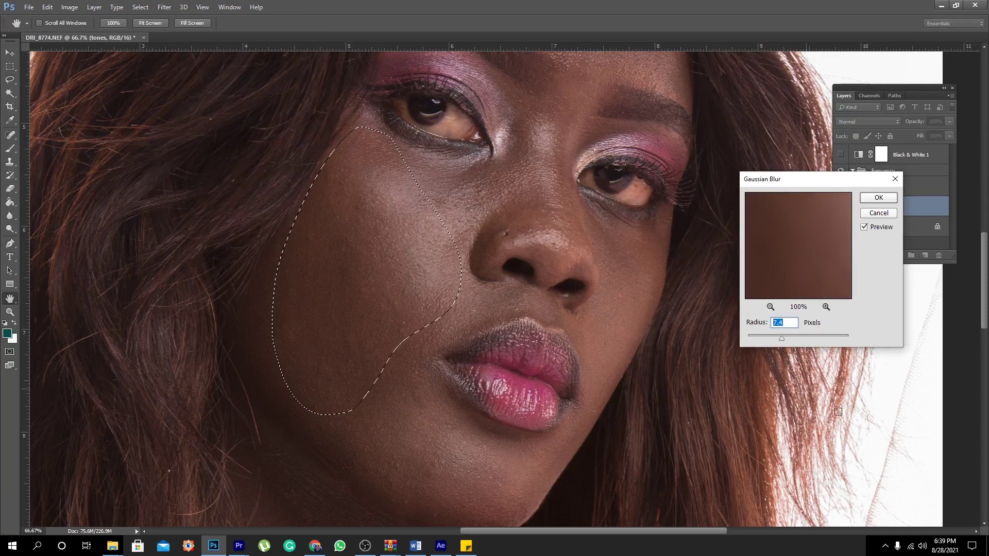
left_click_drag(790, 338, 700, 344)
left_click(777, 338)
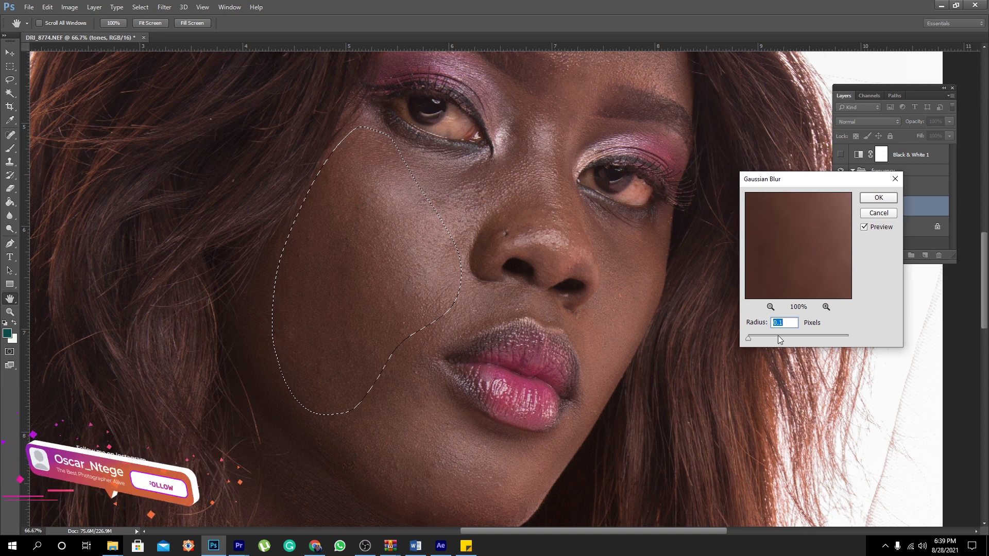
left_click(796, 336)
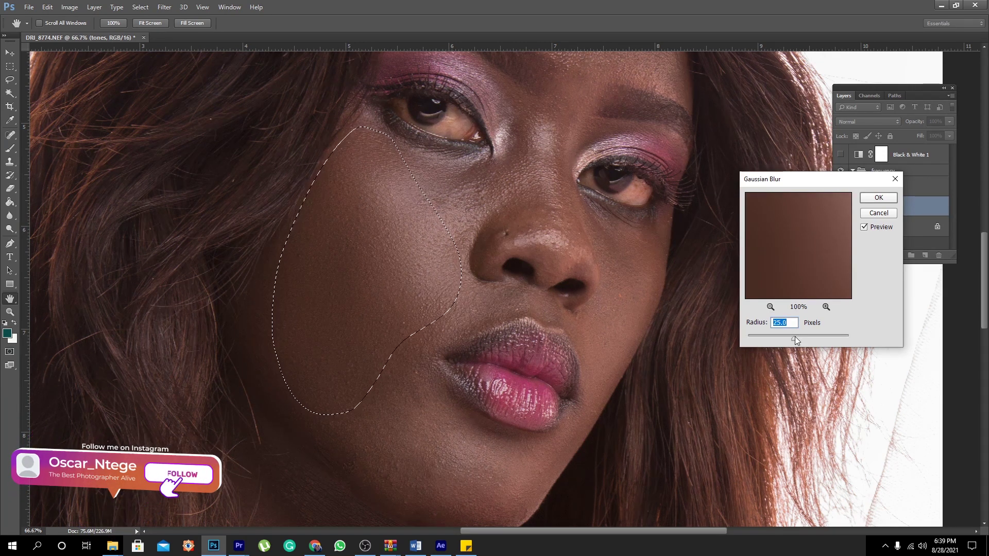
left_click_drag(795, 336, 857, 334)
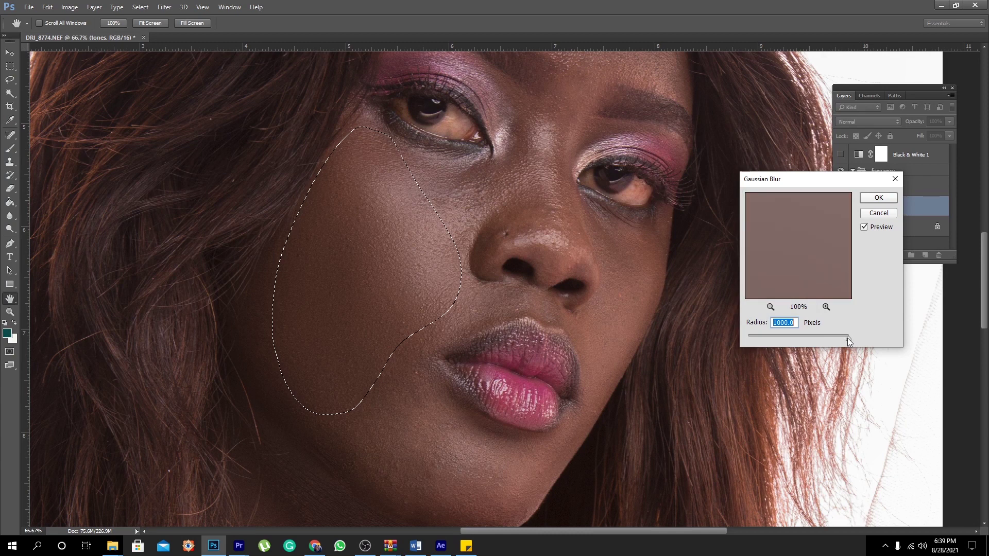
left_click_drag(848, 339, 741, 347)
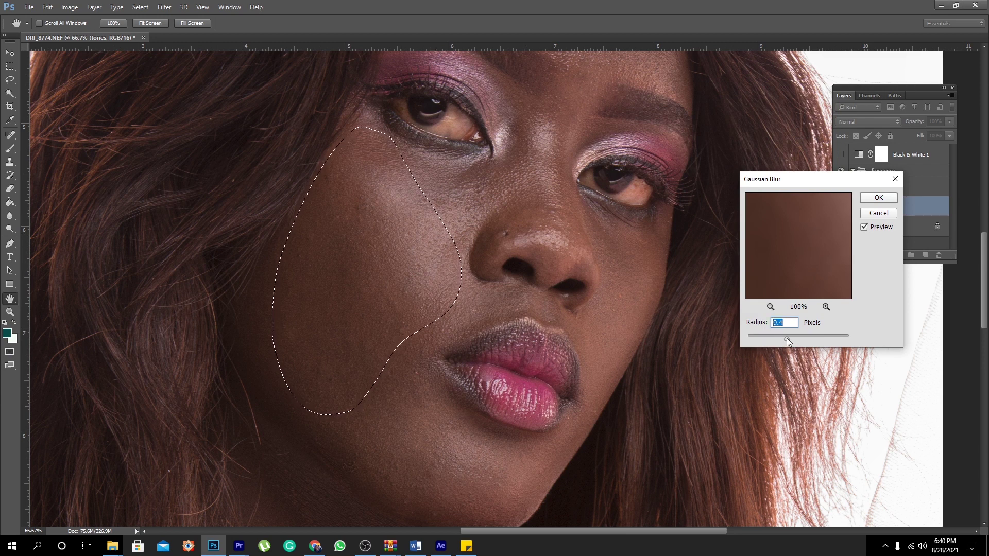
left_click_drag(793, 337, 793, 336)
left_click_drag(793, 341, 793, 338)
left_click(879, 197)
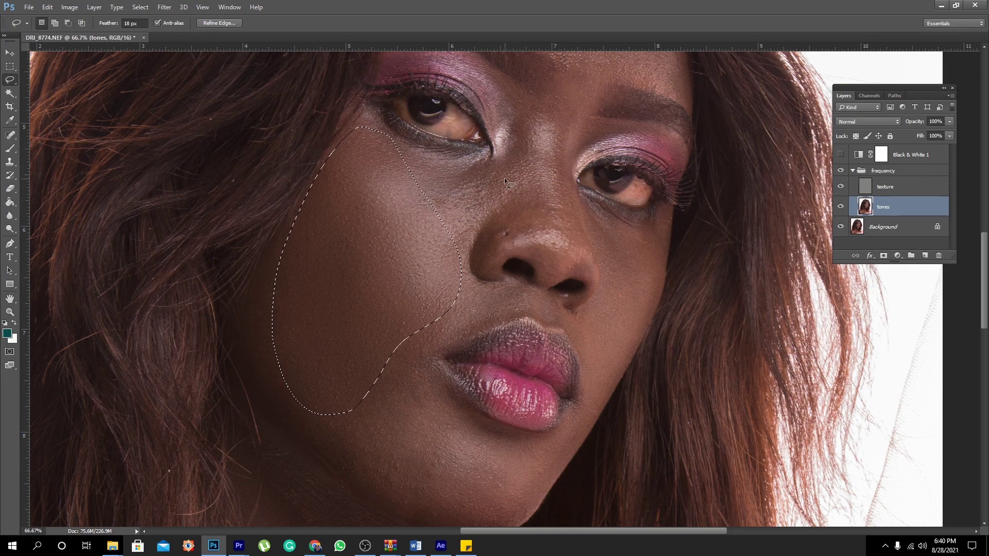
- Lasso the strip along the left-hand jawline to the chin for tone smoothing, and clear the selection
left_click_drag(470, 226, 474, 160)
mouse_move(286, 200)
left_mouse_down()
mouse_move(339, 290)
mouse_move(417, 346)
mouse_move(518, 389)
mouse_move(528, 415)
mouse_move(498, 448)
mouse_move(441, 453)
mouse_move(352, 401)
mouse_move(298, 351)
mouse_move(255, 285)
mouse_move(264, 236)
mouse_move(288, 203)
left_mouse_up()
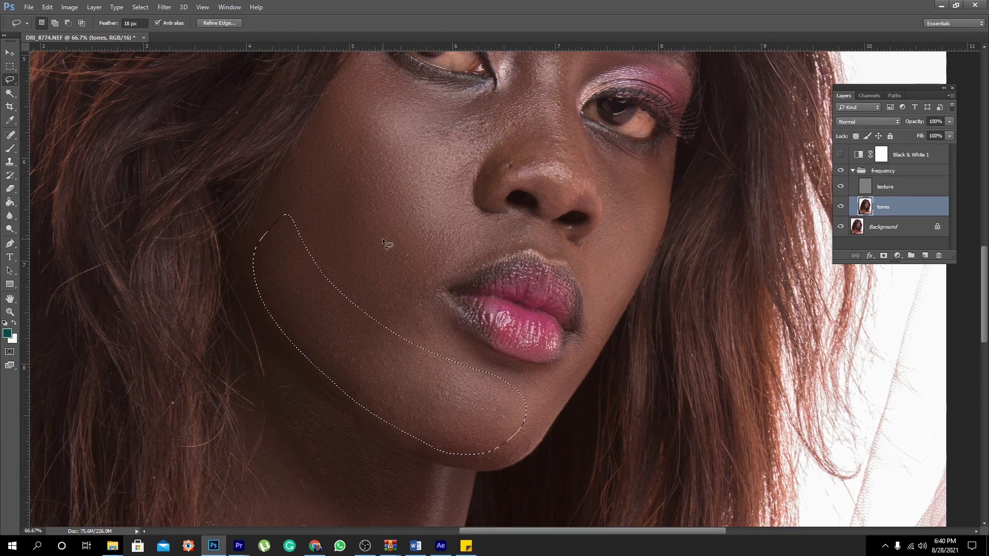
key("ctrl+d")
- Select the skin from the left-hand eye's inner corner down beside the nose, apply a 12.7 px Gaussian Blur, and deselect
mouse_move(420, 159)
left_mouse_down()
mouse_move(376, 235)
mouse_move(441, 179)
mouse_move(462, 185)
mouse_move(403, 212)
mouse_move(392, 258)
mouse_move(442, 249)
mouse_move(505, 186)
mouse_move(496, 133)
left_mouse_up()
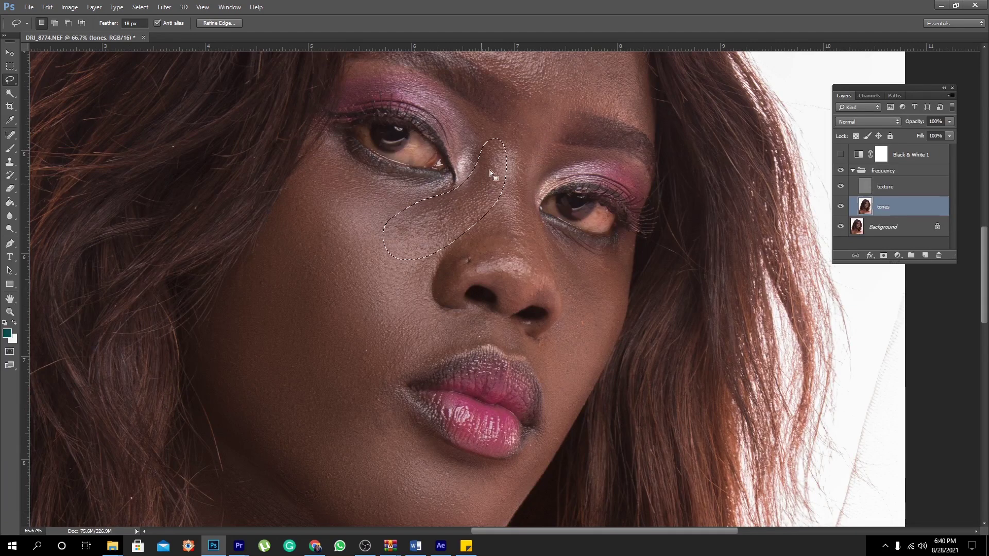
key("ctrl+d")
left_click_drag(474, 121, 481, 142)
mouse_move(410, 240)
left_mouse_down()
mouse_move(477, 226)
mouse_move(493, 177)
mouse_move(474, 114)
left_mouse_up()
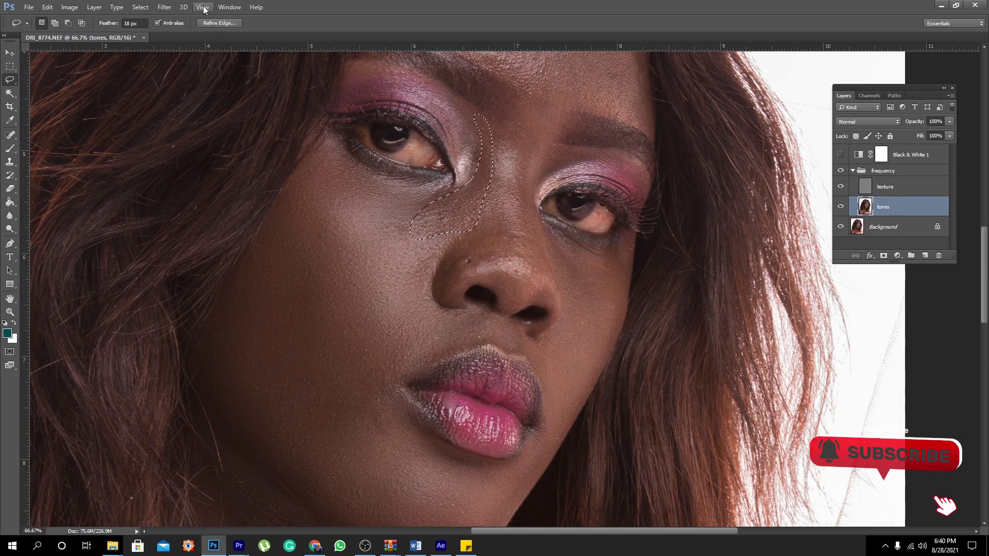
left_click(164, 7)
mouse_move(185, 123)
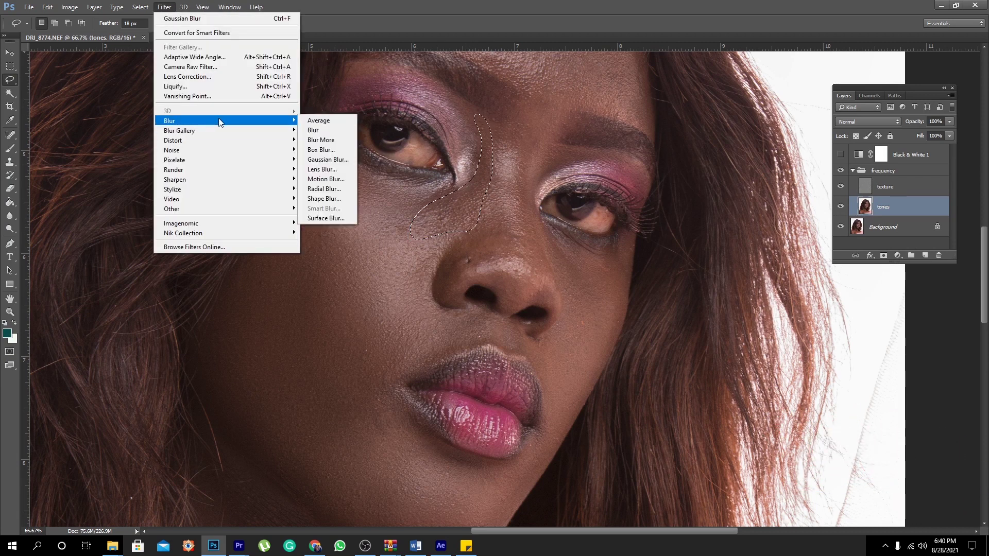
left_click(335, 160)
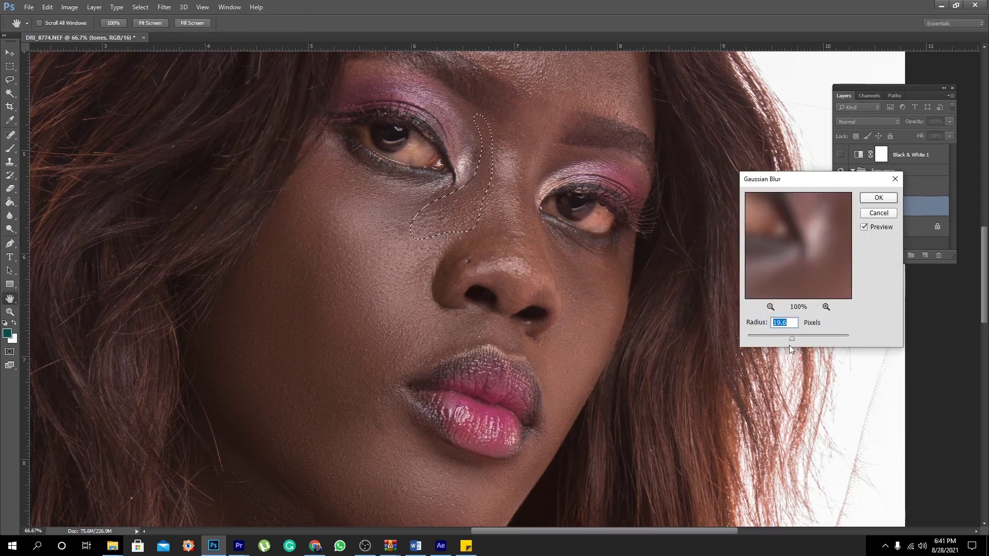
left_click_drag(792, 338, 784, 337)
left_click(879, 197)
key("ctrl+d")
- Lasso the eyeshadow area of the left-hand upper eyelid for tone smoothing, and clear the selection
left_click_drag(363, 72, 387, 134)
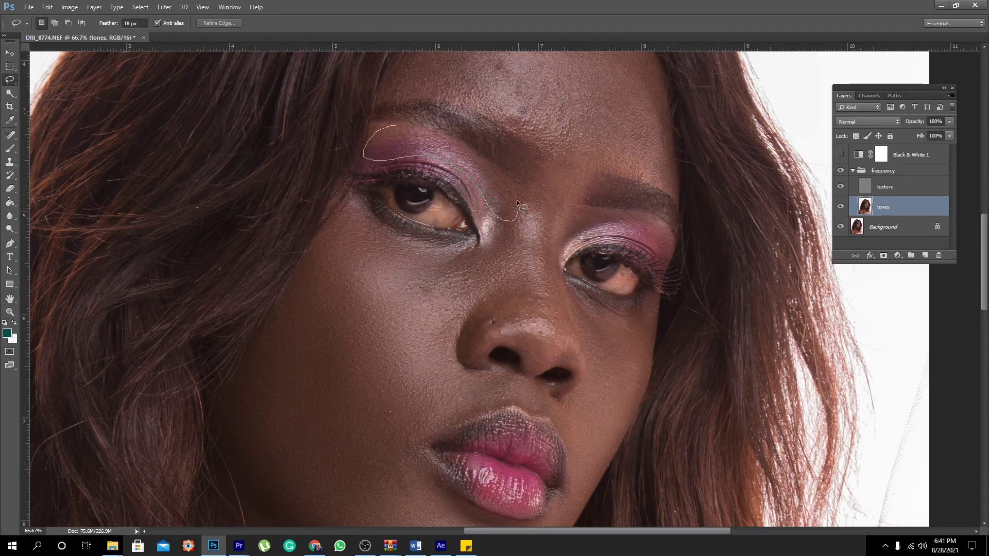
left_click_drag(419, 127, 418, 129)
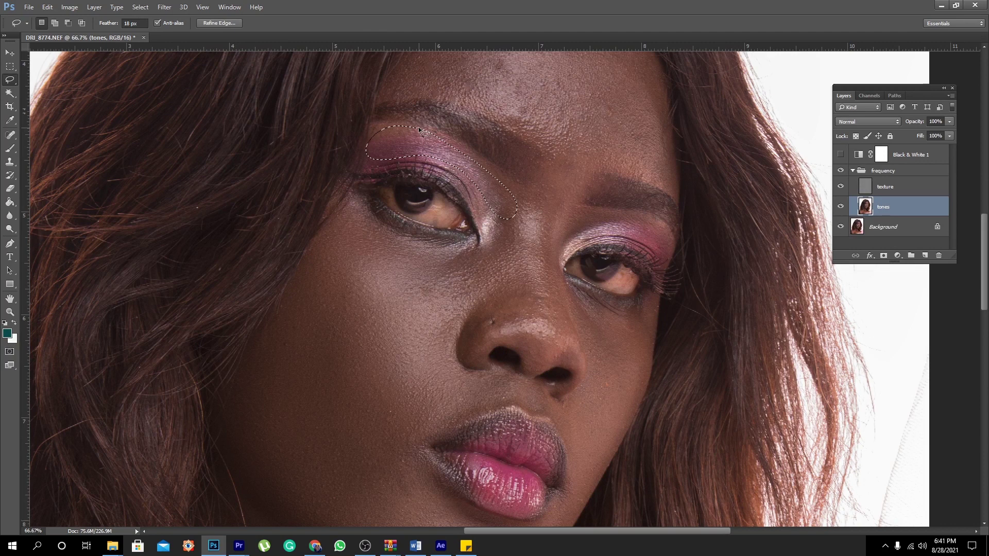
key("ctrl+d")
- Select the forehead down to between the eyebrows, apply a Gaussian Blur of about 13 px, and deselect
mouse_move(588, 128)
left_mouse_down()
mouse_move(548, 179)
mouse_move(501, 147)
left_mouse_up()
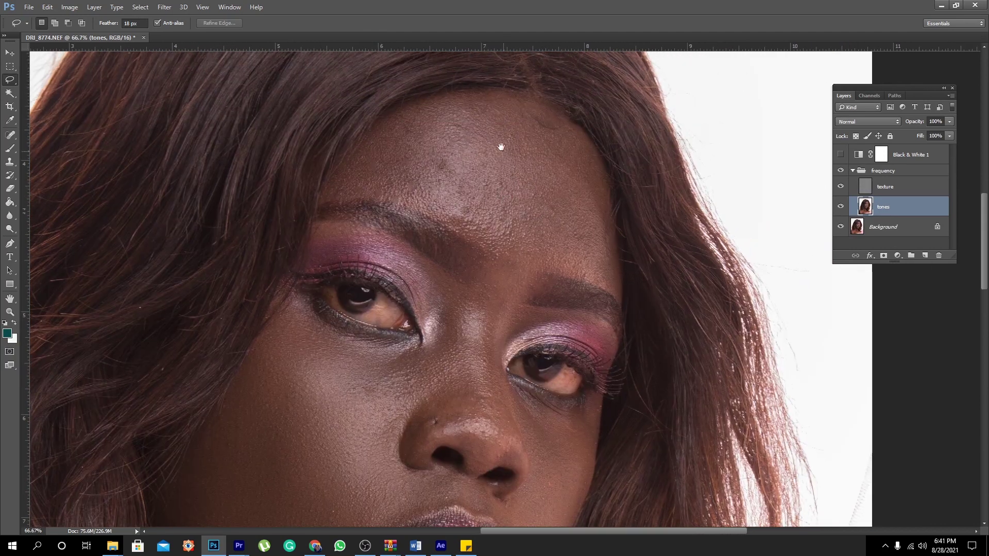
mouse_move(387, 125)
left_mouse_down()
mouse_move(358, 151)
mouse_move(364, 182)
left_mouse_up()
mouse_move(433, 208)
left_mouse_down()
mouse_move(478, 240)
mouse_move(496, 308)
left_mouse_up()
left_click_drag(515, 103, 513, 101)
left_click(164, 7)
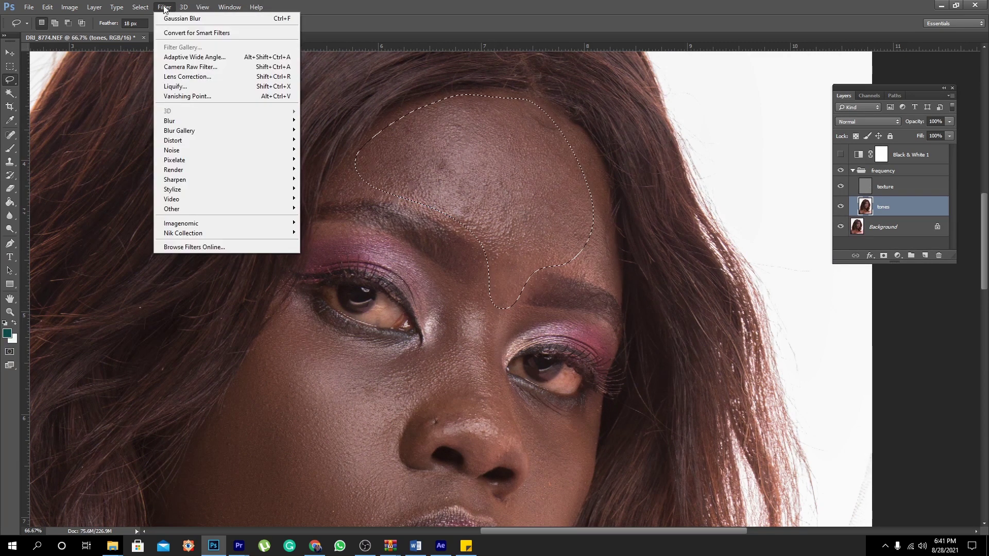
mouse_move(178, 124)
left_click(330, 159)
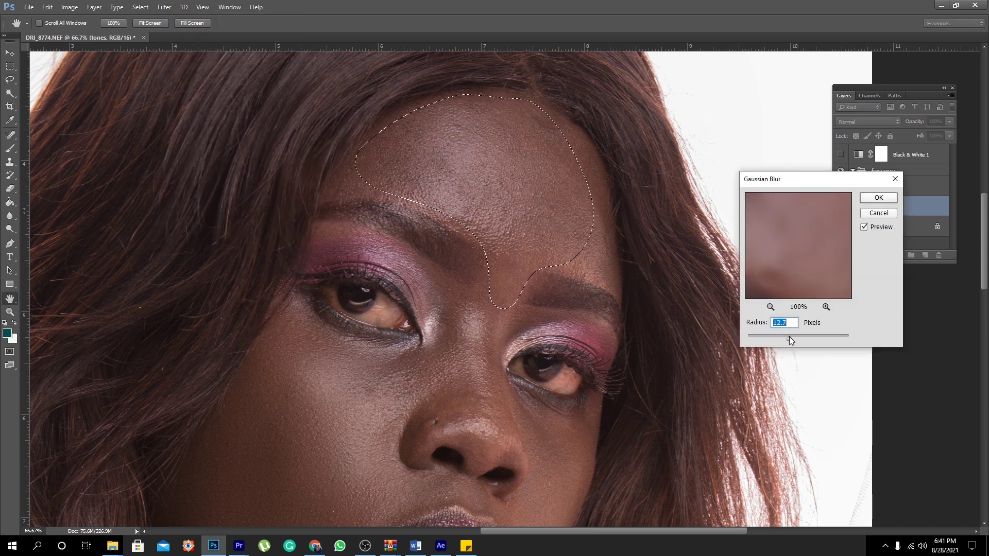
mouse_move(789, 336)
left_mouse_down()
mouse_move(780, 336)
mouse_move(790, 336)
left_mouse_up()
left_click(877, 199)
key("ctrl+d")
- Lasso the forehead's right-hand edge, its left-hand part and the area below the hairline in turn for tone smoothing, deselecting each
left_click_drag(540, 120, 522, 109)
mouse_move(515, 165)
left_mouse_down()
mouse_move(539, 225)
mouse_move(565, 201)
mouse_move(559, 164)
left_mouse_up()
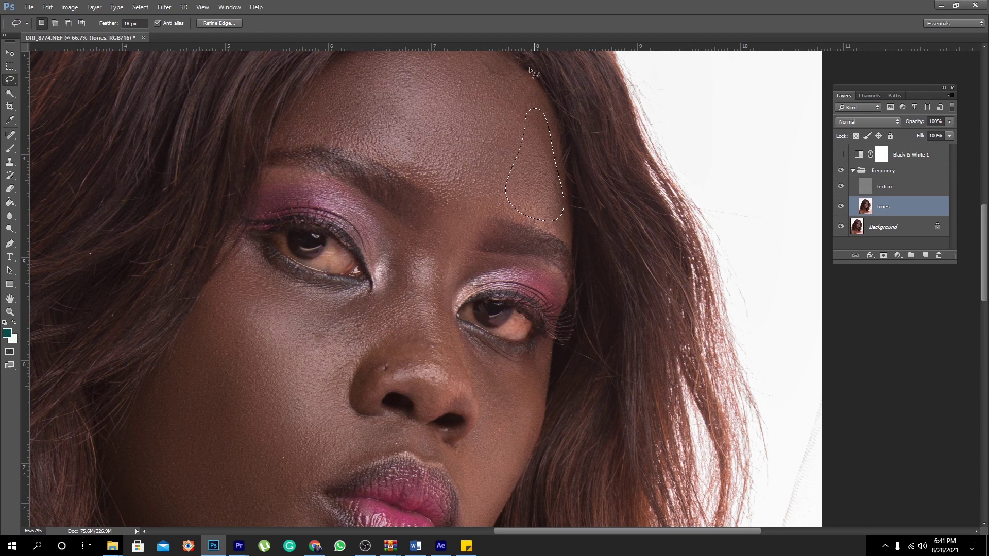
key("ctrl+d")
left_click_drag(405, 146, 489, 211)
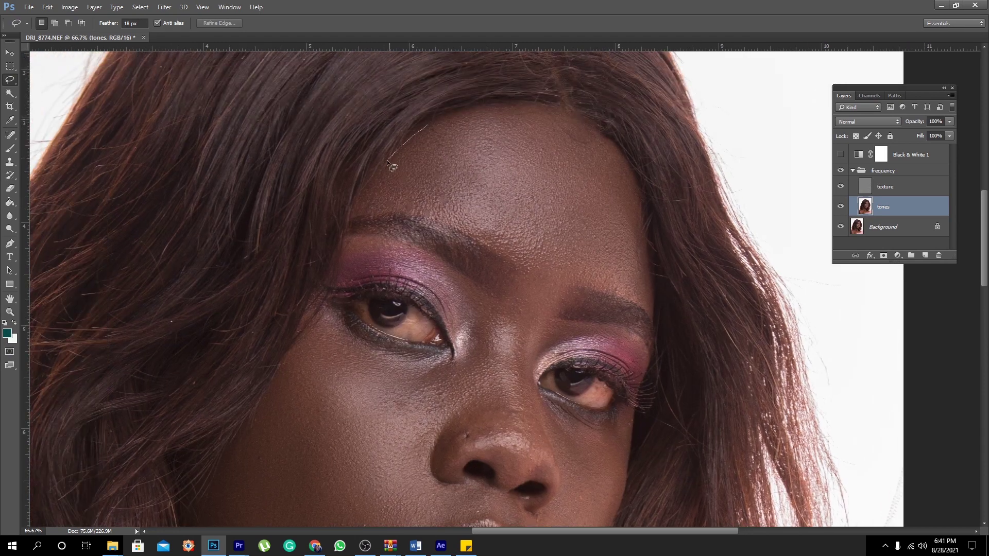
mouse_move(388, 163)
left_mouse_down()
mouse_move(374, 185)
mouse_move(394, 204)
left_mouse_up()
mouse_move(469, 224)
left_mouse_down()
mouse_move(491, 206)
mouse_move(479, 124)
left_mouse_up()
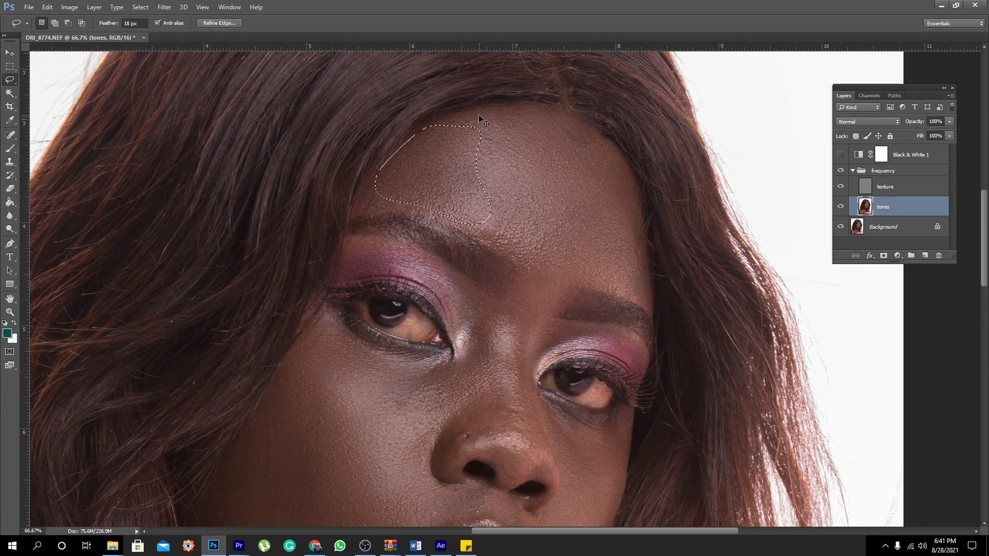
key("ctrl+d")
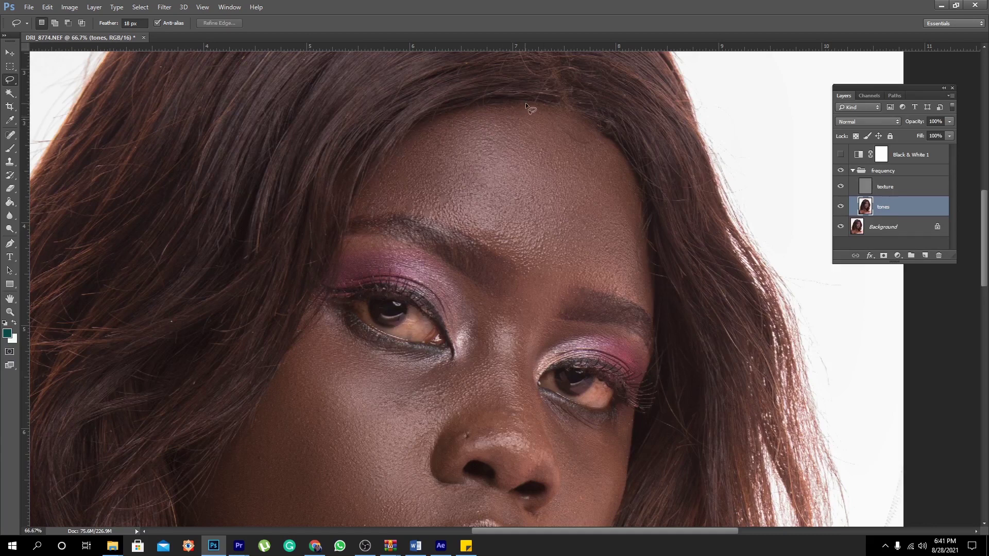
mouse_move(608, 137)
left_mouse_down()
mouse_move(531, 129)
mouse_move(504, 104)
left_mouse_up()
key("ctrl+d")
- Make the texture layer active and set the Clone Stamp brush size to 24 px
left_click(886, 187)
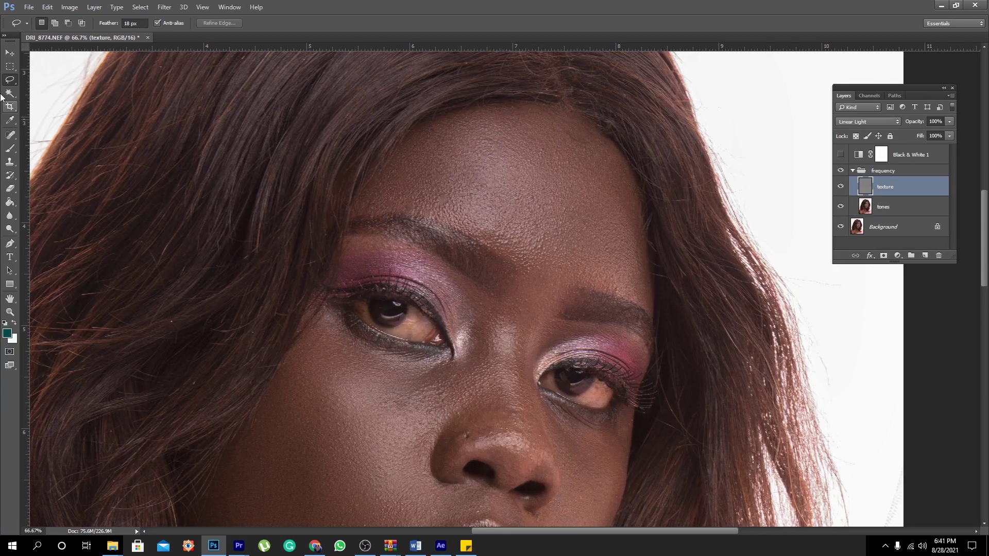
left_click(10, 163)
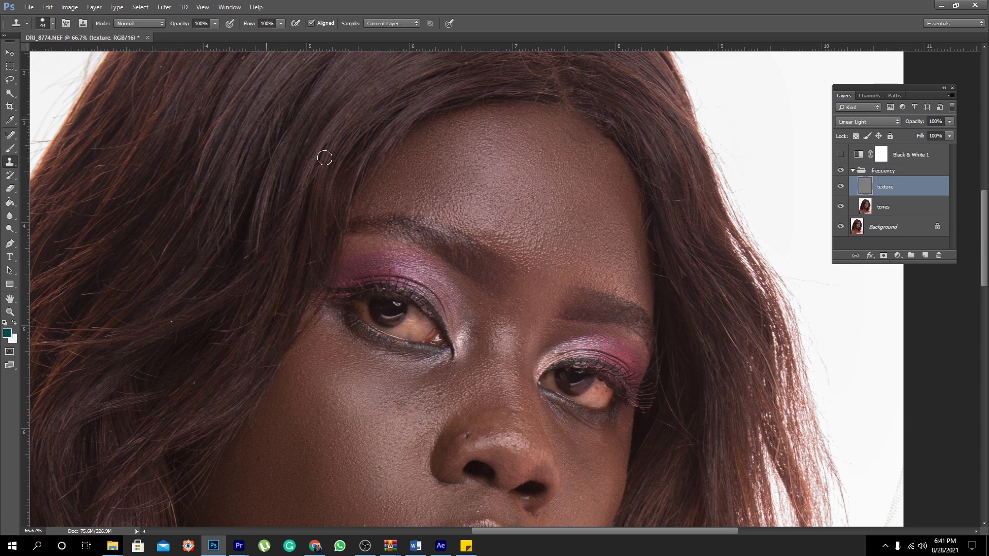
right_click(586, 160)
key("Return")
left_click_drag(535, 265, 486, 76)
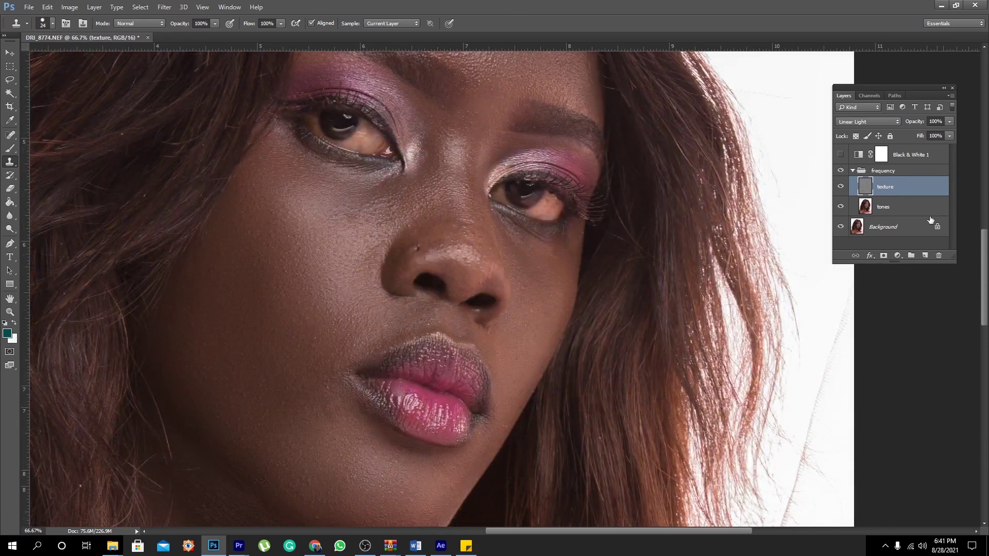
- Return to the tones layer, lasso the bridge of the nose and the right-hand cheek in turn for tone smoothing, and deselect
left_click(893, 209)
left_click(8, 81)
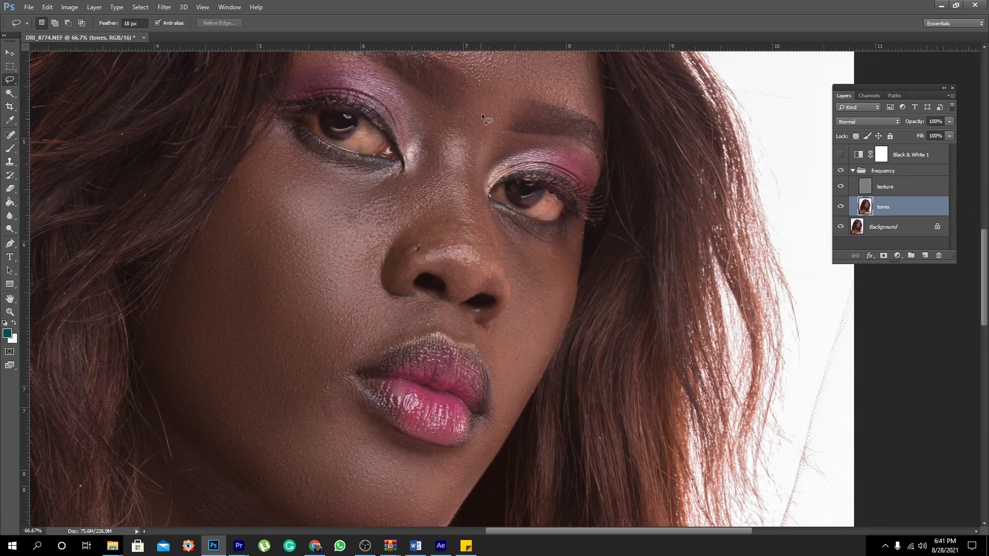
mouse_move(482, 115)
left_mouse_down()
mouse_move(466, 139)
mouse_move(459, 222)
mouse_move(466, 252)
mouse_move(496, 271)
mouse_move(479, 208)
mouse_move(479, 119)
left_mouse_up()
left_click(433, 173)
mouse_move(402, 230)
left_mouse_down()
mouse_move(436, 215)
mouse_move(441, 181)
left_mouse_up()
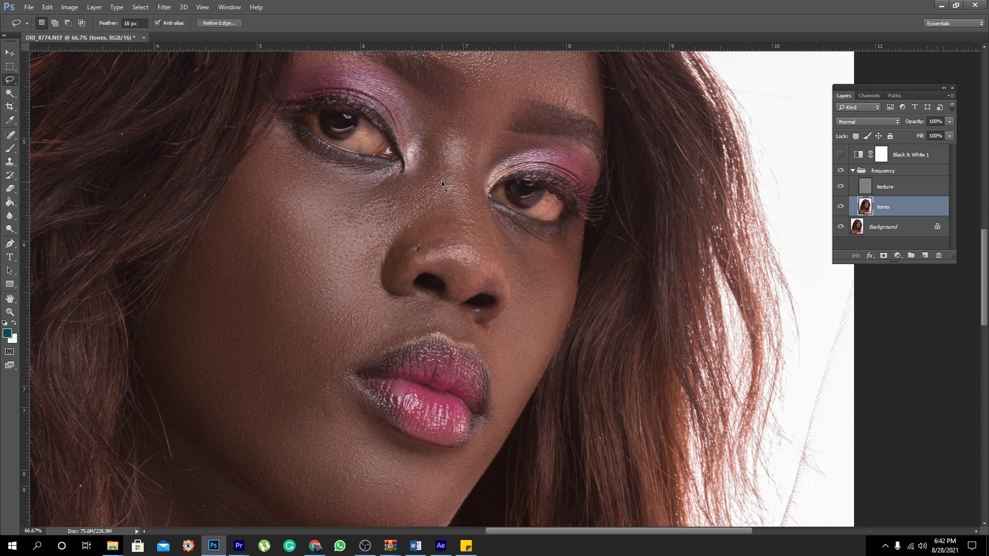
left_click(490, 215)
left_click_drag(496, 233, 505, 245)
mouse_move(519, 297)
left_mouse_down()
mouse_move(508, 317)
mouse_move(484, 332)
left_mouse_up()
left_click_drag(556, 249, 507, 220)
key("ctrl+d")
- Lasso the shadowed side of the neck below the jaw and apply a Gaussian Blur with a radius of 31.9 px
left_click_drag(299, 443, 403, 172)
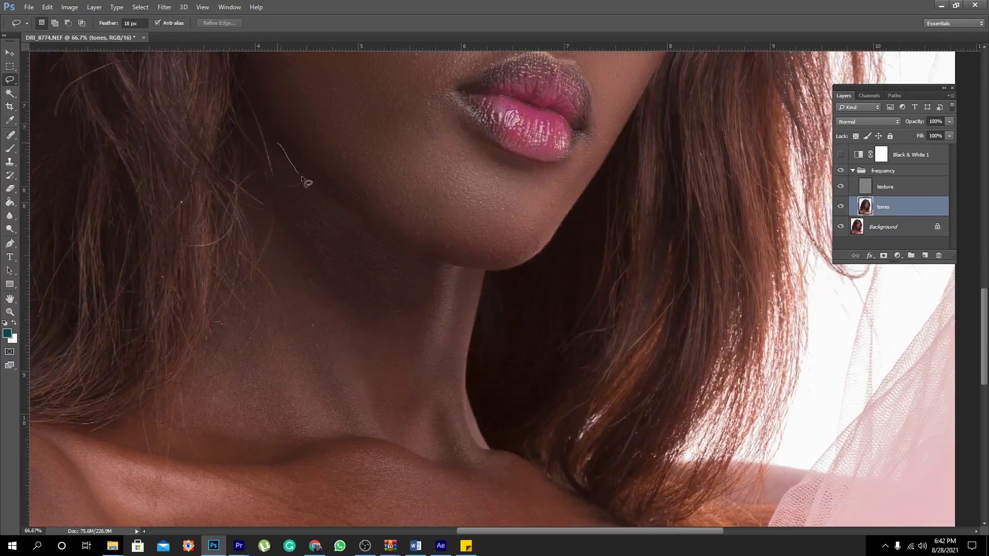
mouse_move(301, 177)
left_mouse_down()
mouse_move(407, 255)
mouse_move(426, 289)
mouse_move(412, 361)
mouse_move(319, 395)
mouse_move(202, 396)
mouse_move(208, 361)
mouse_move(257, 321)
mouse_move(290, 236)
mouse_move(279, 145)
left_mouse_up()
left_click(164, 7)
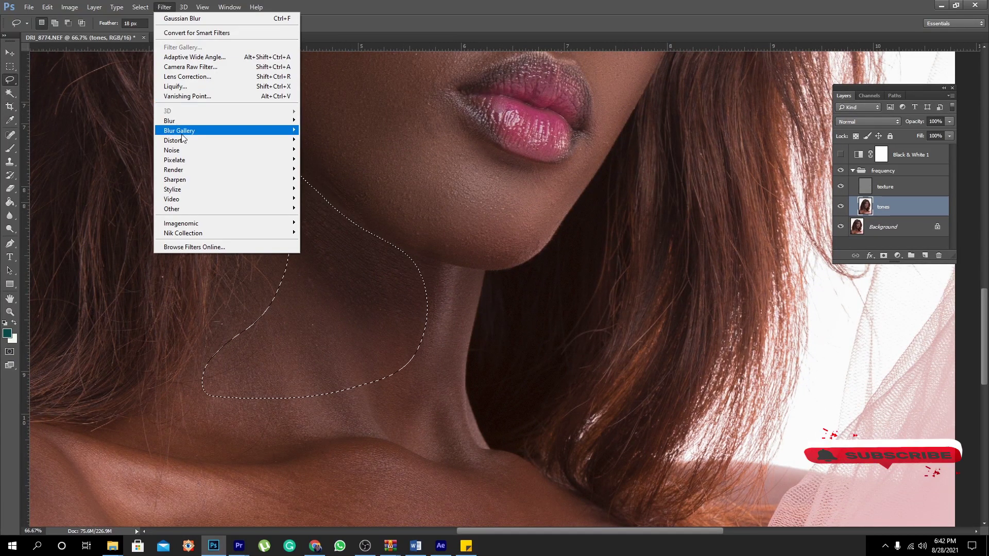
mouse_move(258, 121)
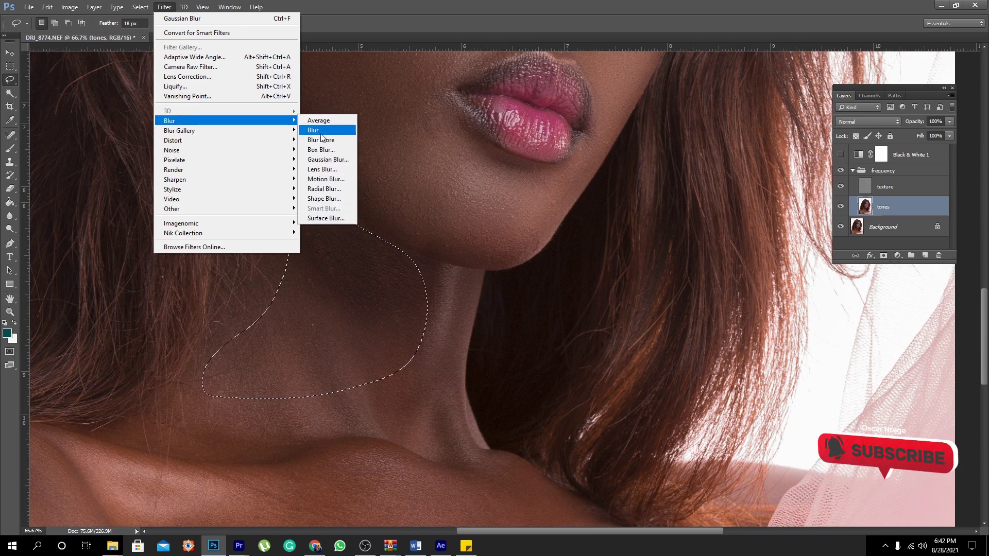
left_click(330, 159)
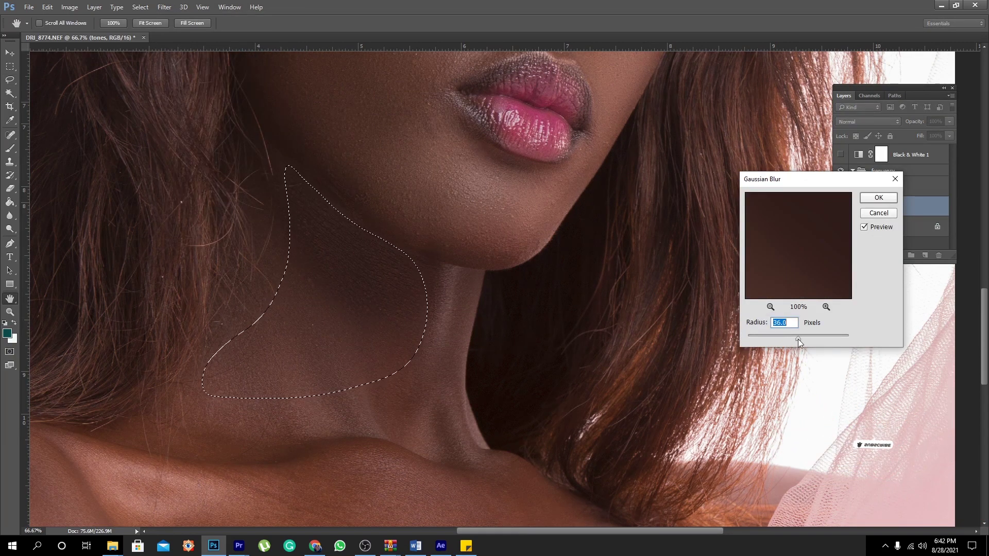
left_click(879, 198)
- Lasso the base of the neck just above the collarbone for tone smoothing, and deselect
left_click_drag(445, 324, 486, 244)
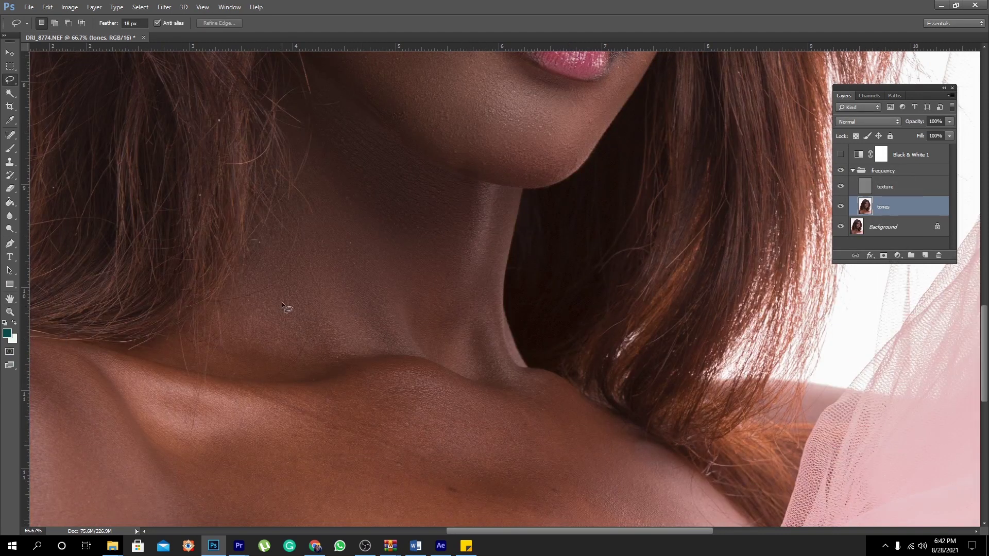
mouse_move(256, 296)
left_mouse_down()
mouse_move(178, 332)
mouse_move(366, 312)
mouse_move(361, 305)
left_mouse_up()
key("ctrl+d")
left_click(379, 227, "alt")
mouse_move(389, 338)
left_mouse_down()
mouse_move(289, 342)
mouse_move(210, 376)
mouse_move(228, 474)
mouse_move(388, 497)
left_mouse_up()
left_click_drag(509, 486, 509, 486)
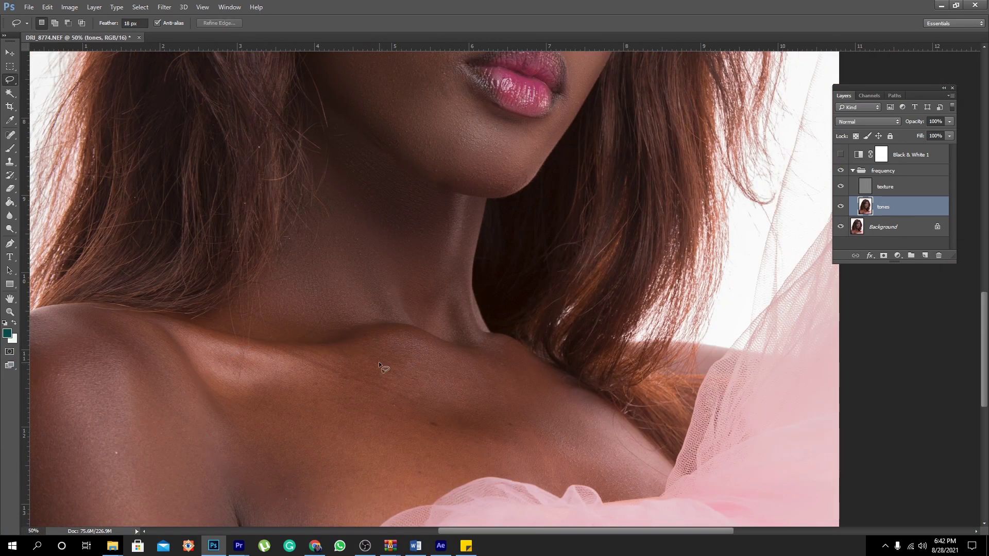
- Lasso the central chest area below the collarbone for tone smoothing, and deselect
mouse_move(391, 348)
left_mouse_down()
mouse_move(229, 366)
mouse_move(255, 468)
mouse_move(461, 482)
mouse_move(534, 461)
left_mouse_up()
mouse_move(441, 344)
left_mouse_down()
mouse_move(294, 356)
mouse_move(254, 425)
mouse_move(281, 474)
mouse_move(431, 473)
left_mouse_up()
left_click_drag(533, 447, 438, 363)
key("ctrl+d")
- Lasso the left-hand shoulder and upper arm, the chest beside the armpit and the right-hand upper chest in turn for tone smoothing, deselecting each
left_click_drag(210, 351, 386, 298)
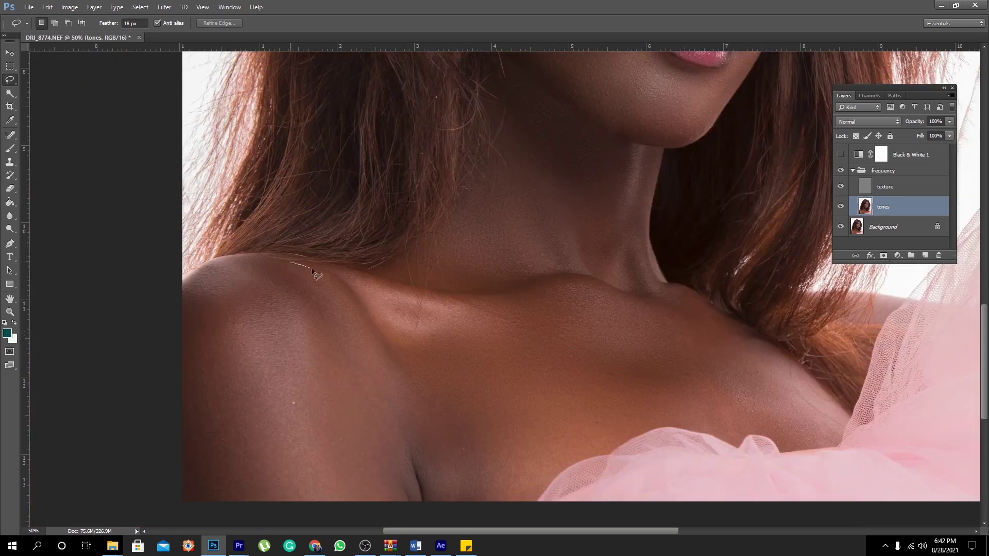
mouse_move(312, 268)
left_mouse_down()
mouse_move(392, 392)
mouse_move(398, 509)
mouse_move(233, 511)
mouse_move(157, 441)
mouse_move(162, 351)
mouse_move(196, 292)
mouse_move(278, 266)
left_mouse_up()
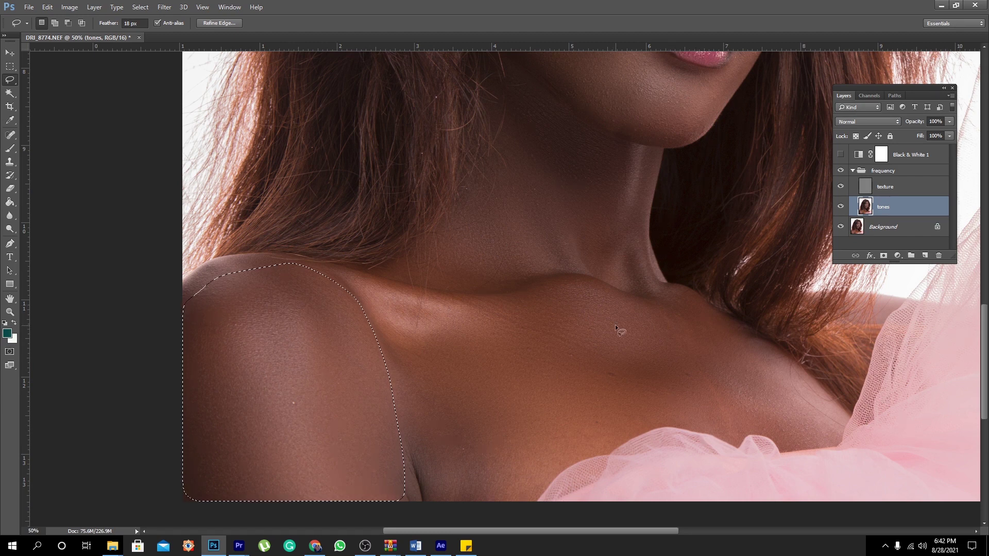
left_click(373, 372)
mouse_move(433, 487)
left_mouse_down()
mouse_move(513, 527)
mouse_move(570, 427)
mouse_move(555, 385)
left_mouse_up()
mouse_move(372, 366)
left_mouse_down()
mouse_move(424, 485)
mouse_move(505, 499)
mouse_move(473, 353)
left_mouse_up()
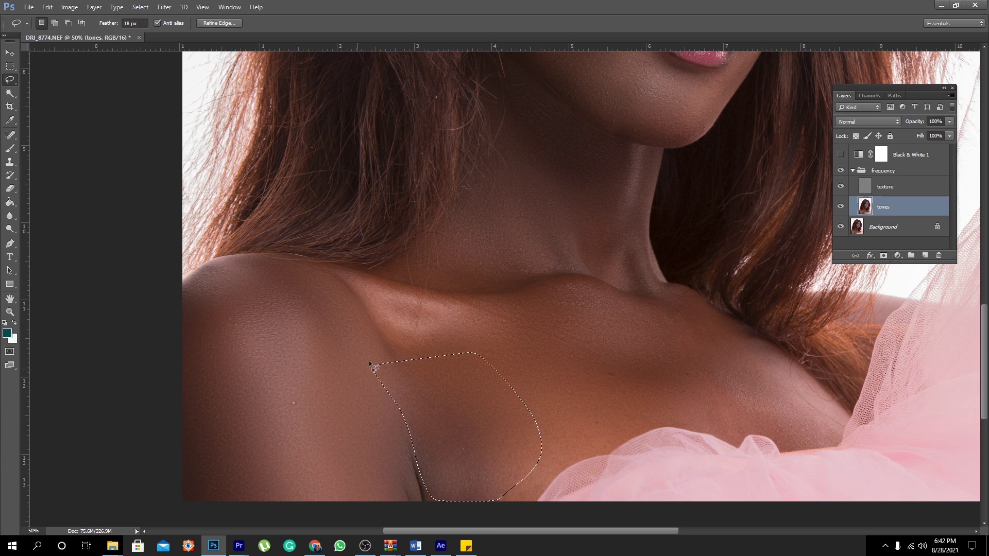
key("ctrl+d")
mouse_move(642, 301)
left_mouse_down()
mouse_move(494, 287)
mouse_move(502, 394)
mouse_move(628, 416)
mouse_move(679, 399)
mouse_move(532, 276)
left_mouse_up()
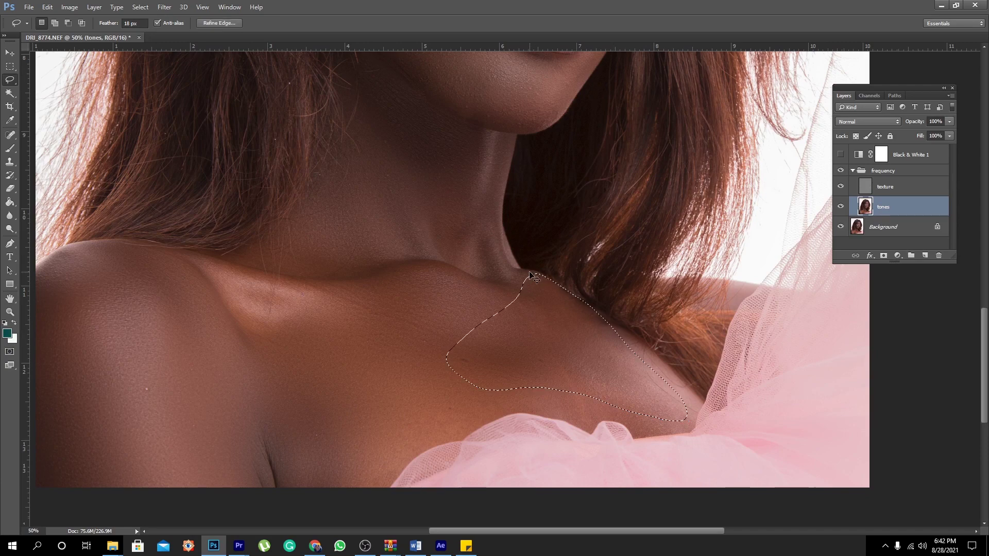
key("ctrl+d")
- Lasso the skin from beneath the nose around the left-hand corner of the mouth for tone smoothing, and deselect
left_click_drag(487, 158, 455, 344)
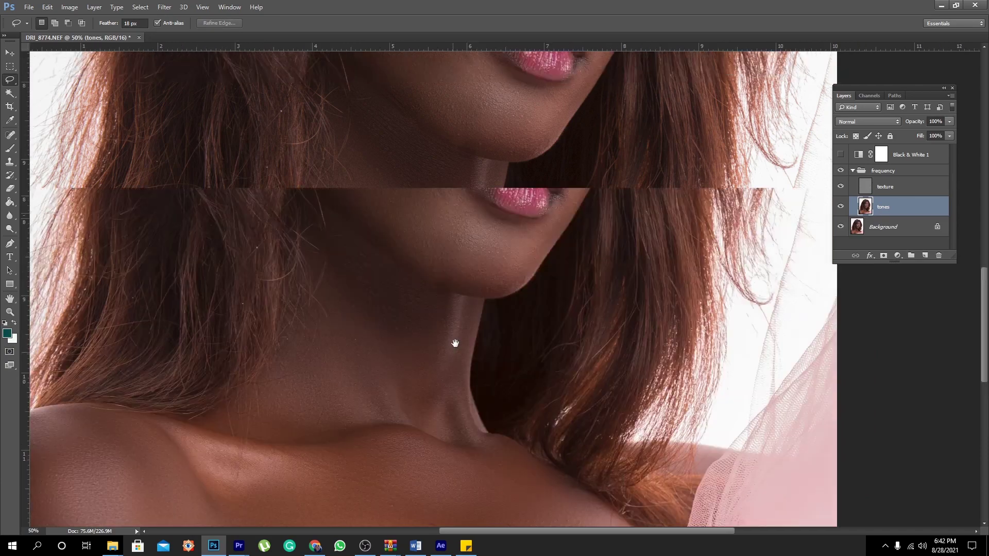
left_click_drag(474, 289, 468, 344)
key("z")
left_click(537, 232)
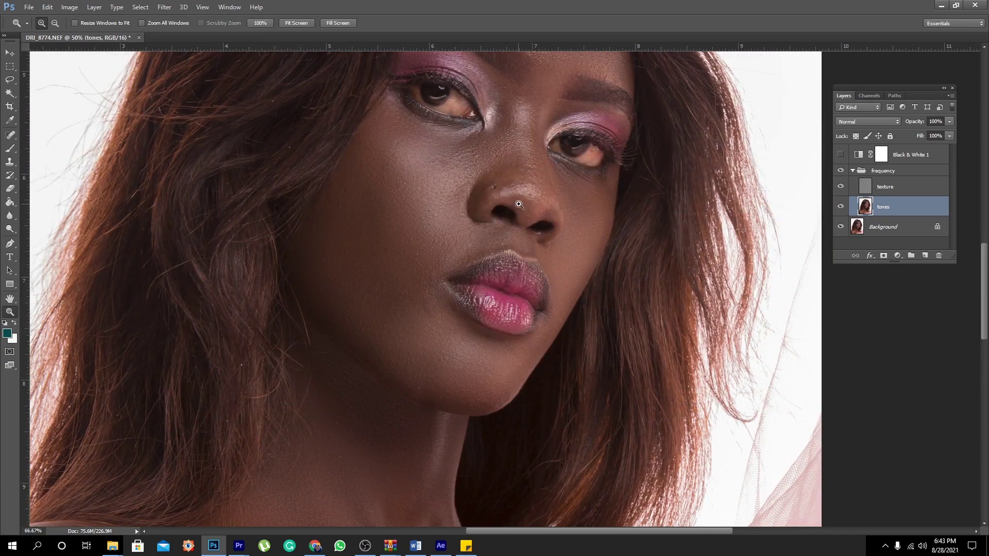
left_click(488, 268)
key("l")
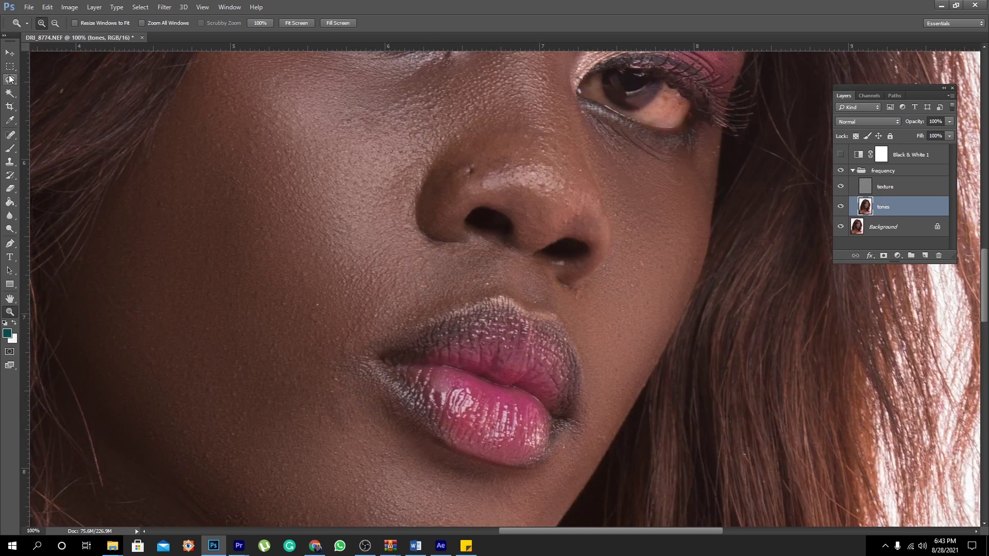
mouse_move(499, 256)
left_mouse_down()
mouse_move(503, 278)
mouse_move(468, 298)
left_mouse_up()
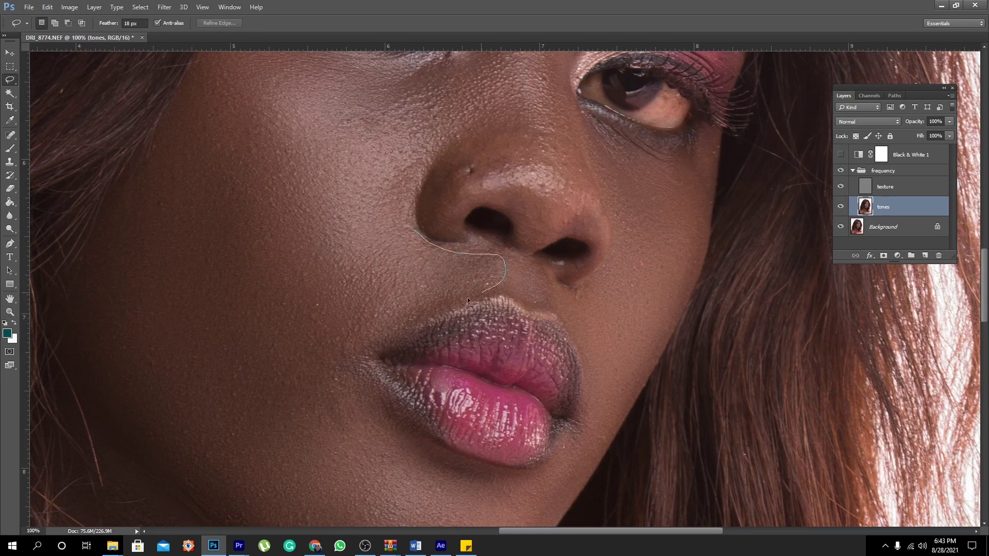
mouse_move(379, 335)
left_mouse_down()
mouse_move(358, 415)
mouse_move(337, 289)
mouse_move(348, 269)
left_mouse_up()
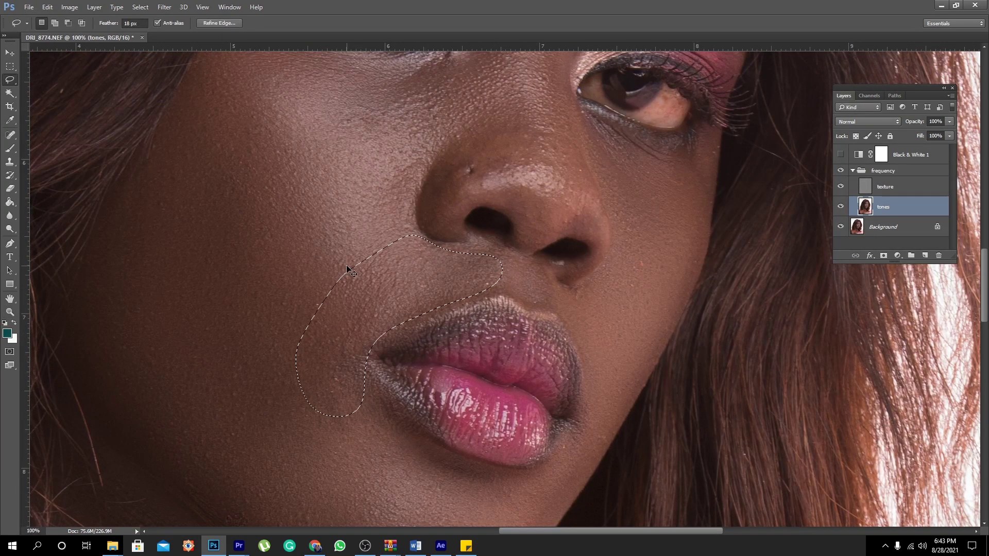
key("ctrl+d")
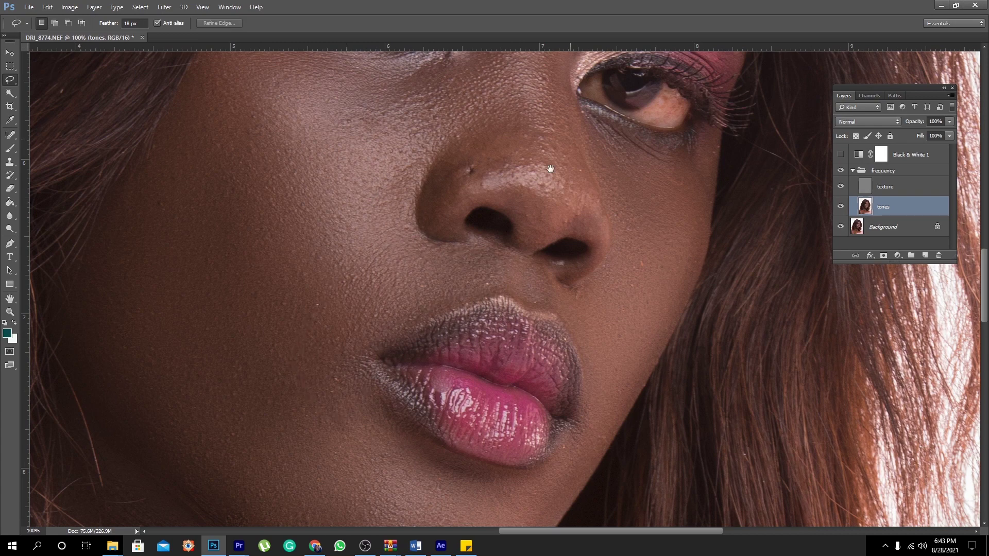
- Lasso the nose bridge between the eyes for tone smoothing, and deselect
left_click_drag(558, 144, 488, 268)
mouse_move(459, 234)
left_mouse_down()
mouse_move(455, 280)
mouse_move(488, 221)
left_mouse_up()
key("ctrl+d")
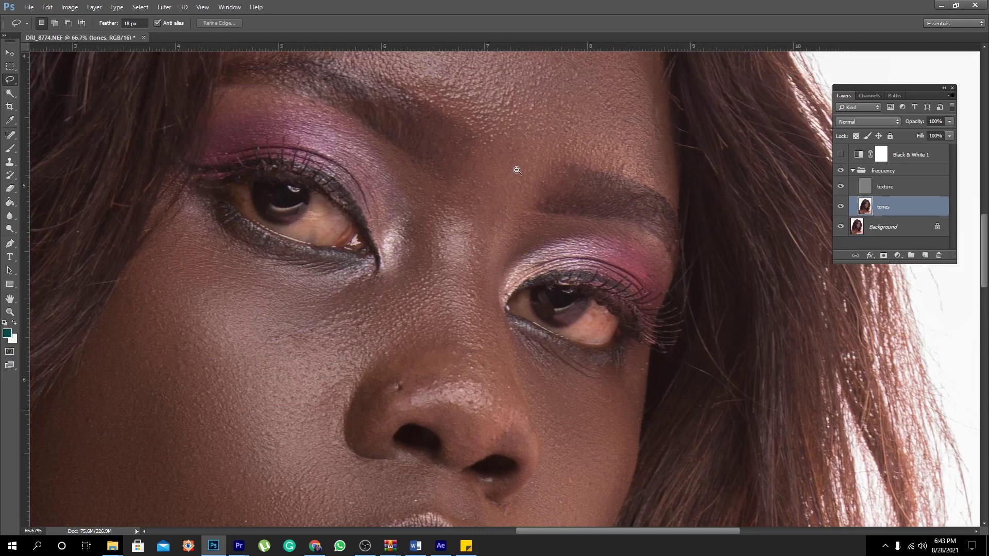
- View the whole portrait and collapse the frequency group, making it the active layer
left_click(517, 171, "alt")
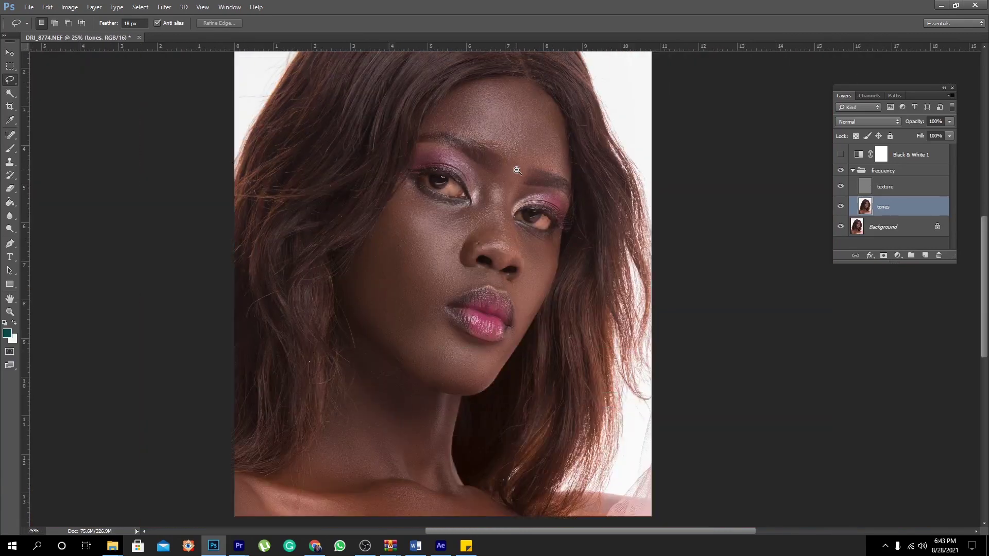
left_click(518, 170, "alt")
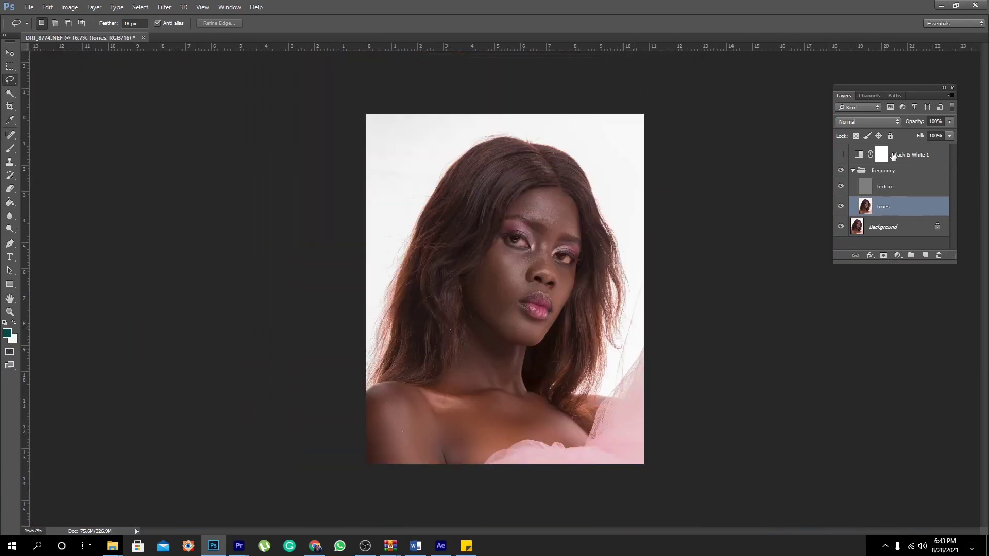
left_click(853, 170)
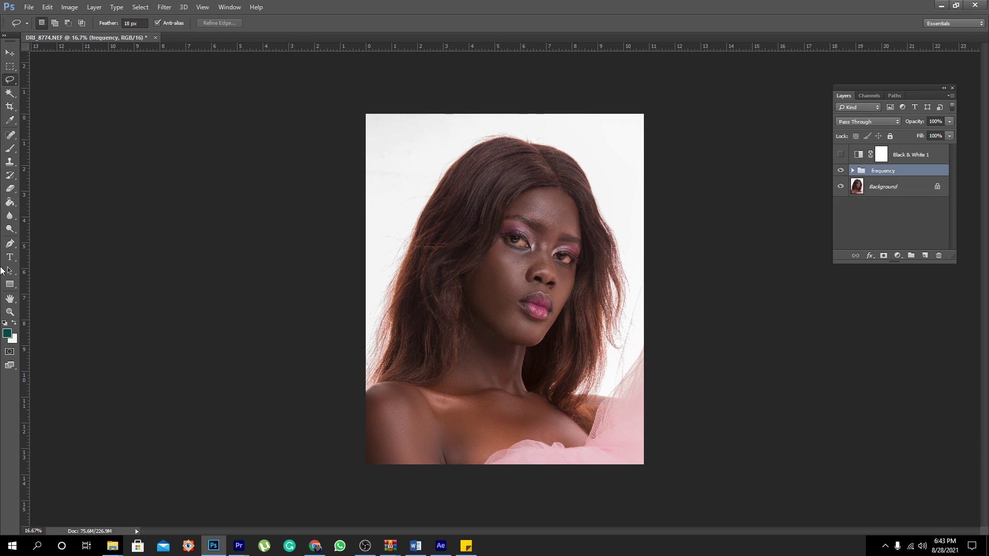
- Compare the face before and after retouching by repeatedly hiding and showing the frequency group, leaving it visible
left_click(10, 312)
left_click(562, 251)
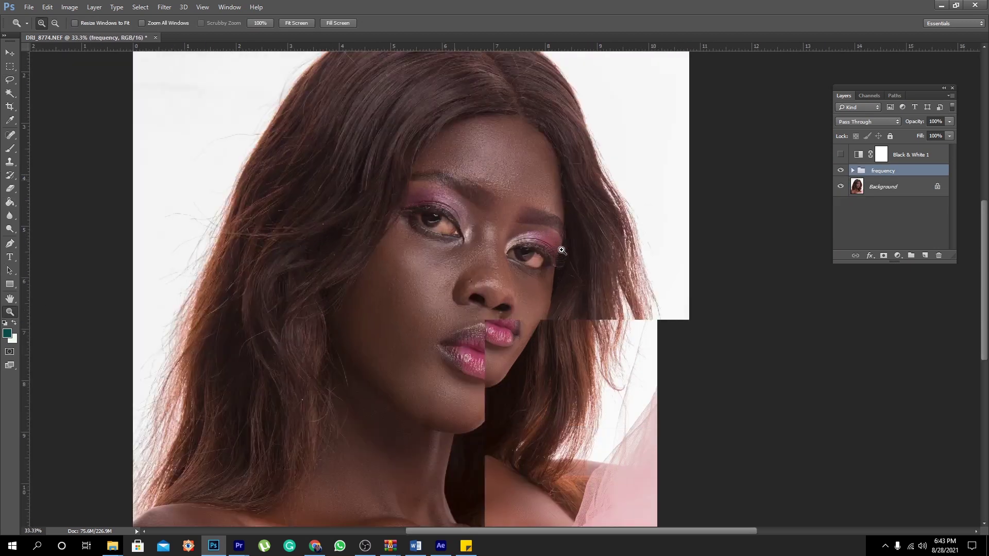
left_click(485, 246)
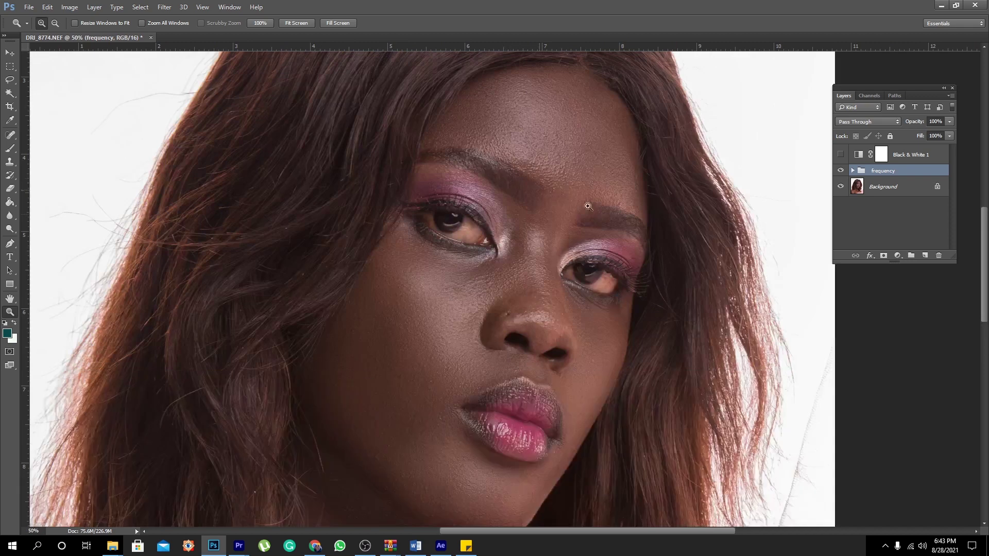
left_click_drag(536, 255, 549, 183)
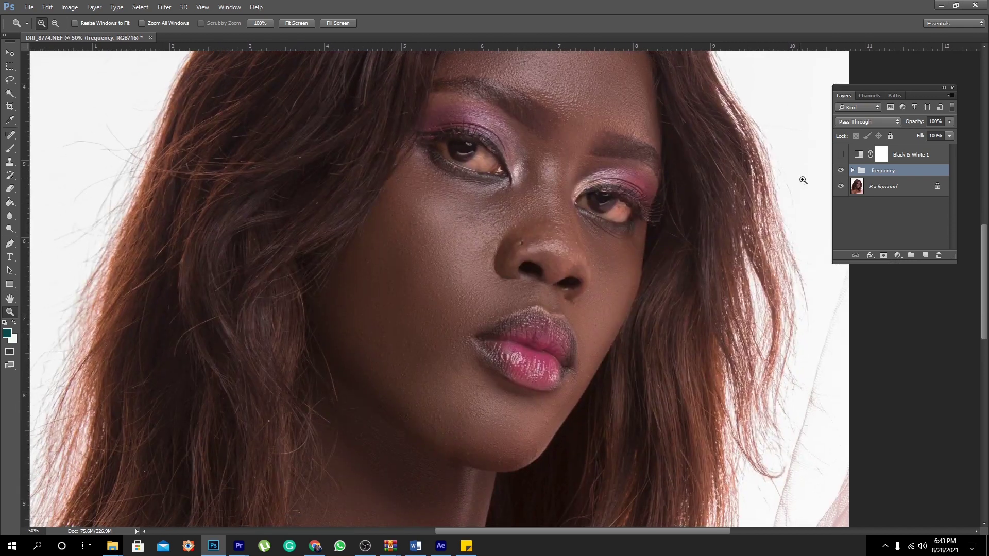
left_click(841, 171)
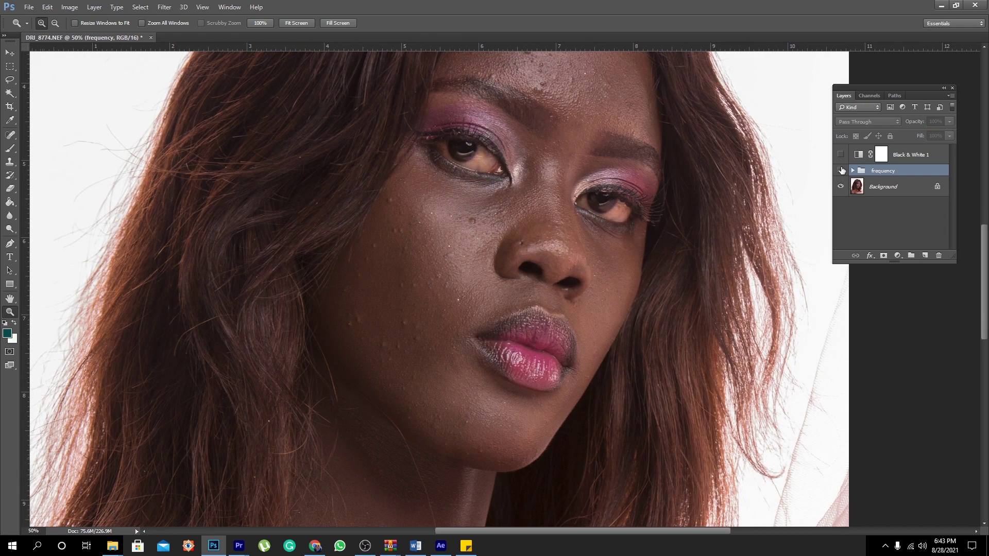
left_click(841, 171)
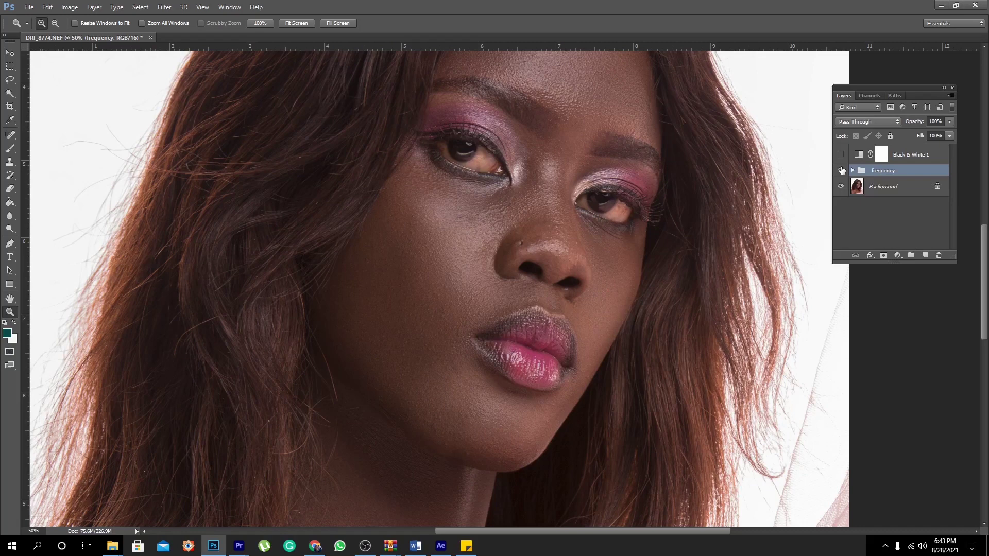
left_click(841, 171)
left_click(841, 171)
left_click(841, 171)
left_click(841, 170)
left_click(841, 170)
left_click(841, 171)
left_click(841, 171)
left_click(841, 170)
left_click(841, 171)
left_click(841, 171)
left_click(841, 170)
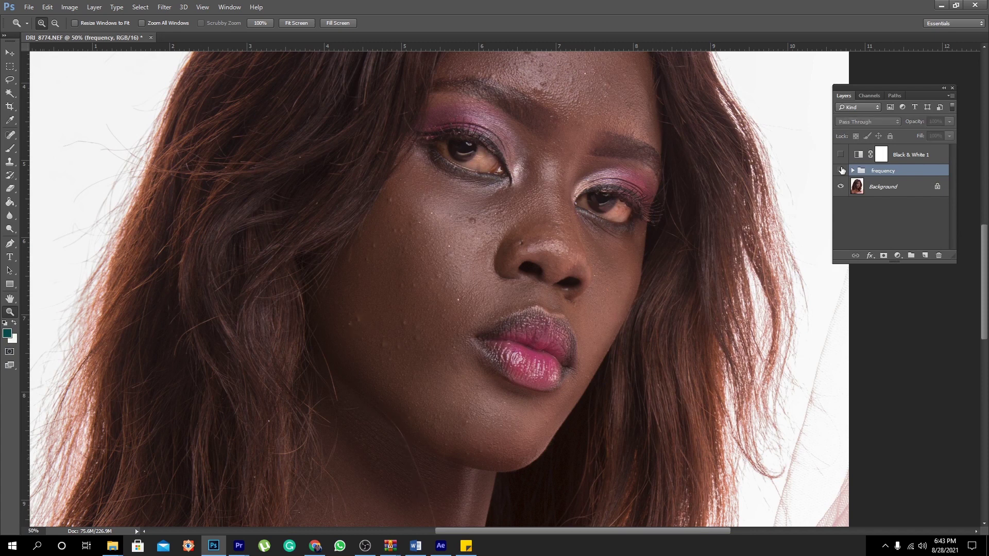
left_click(841, 171)
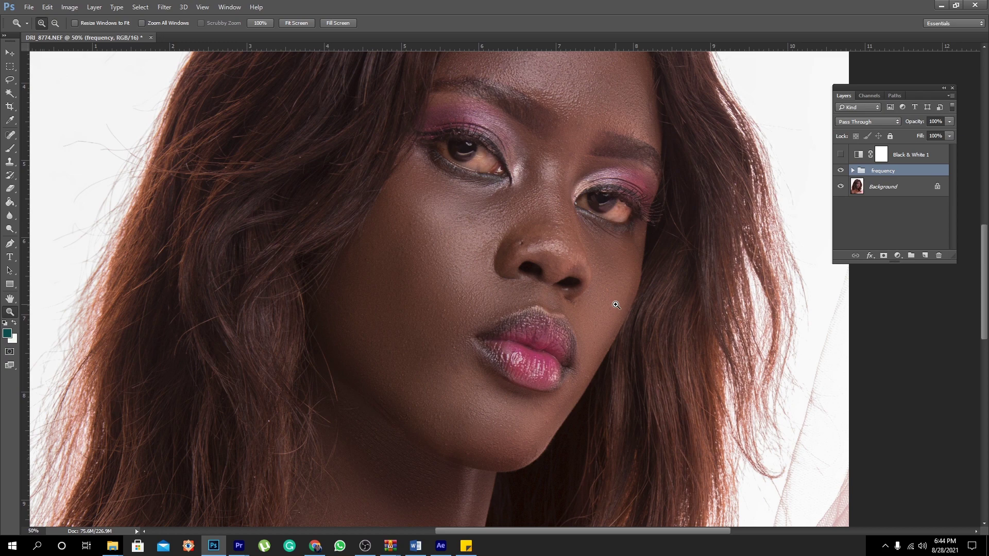
left_click(365, 546)
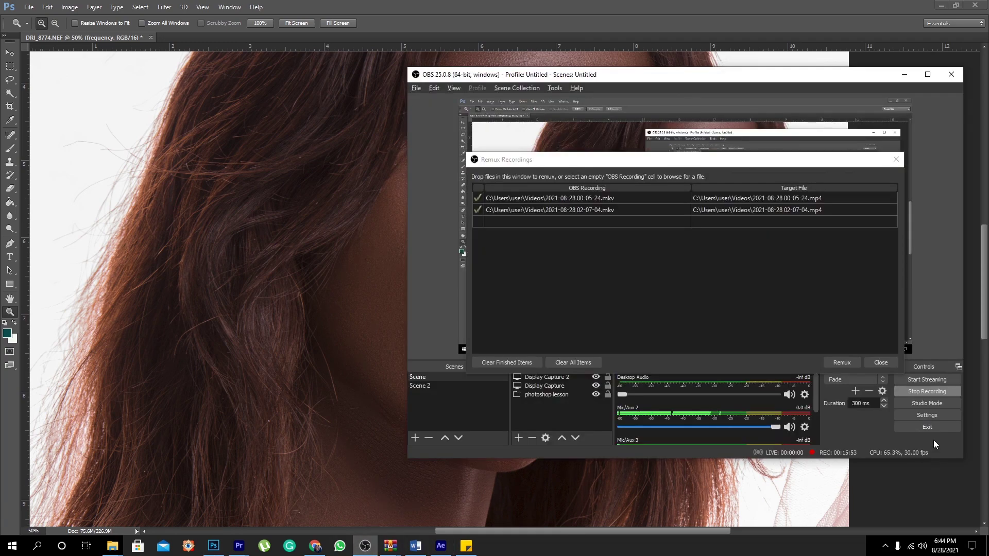
left_click(922, 394)
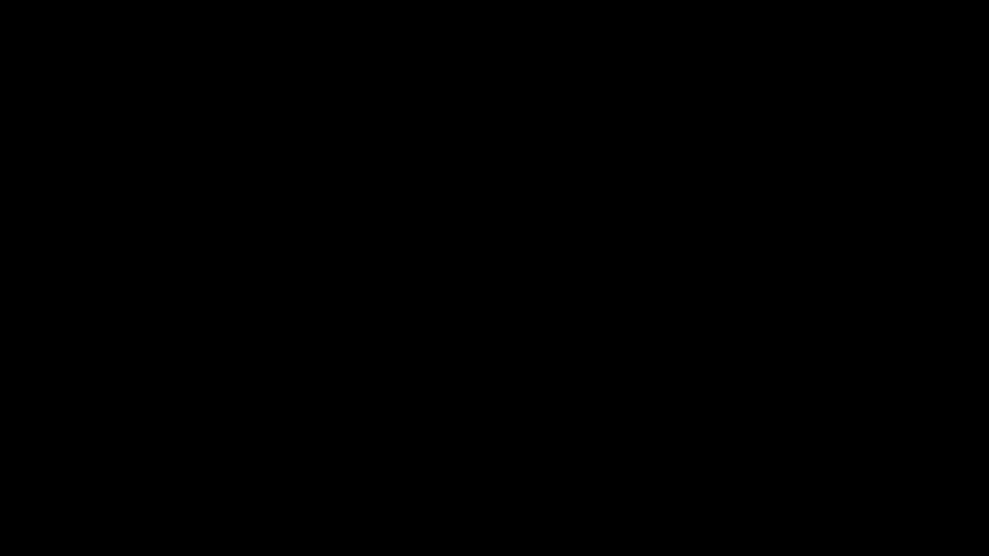